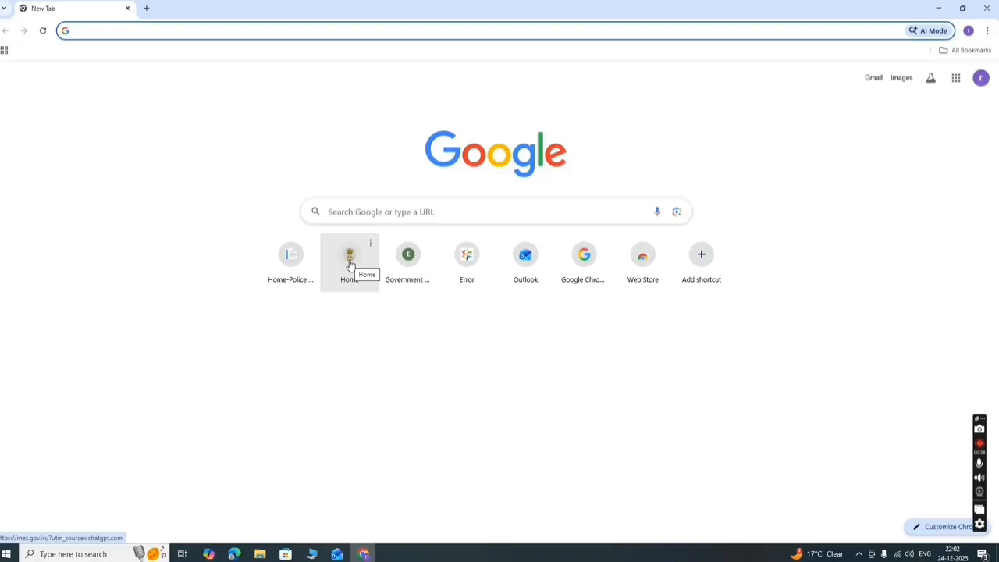
# - From the MES home site's e-Governance menu, open the Contractor & Consultant Enlistment Portal, confirming the external-site prompt
pyautogui.click(350, 265)
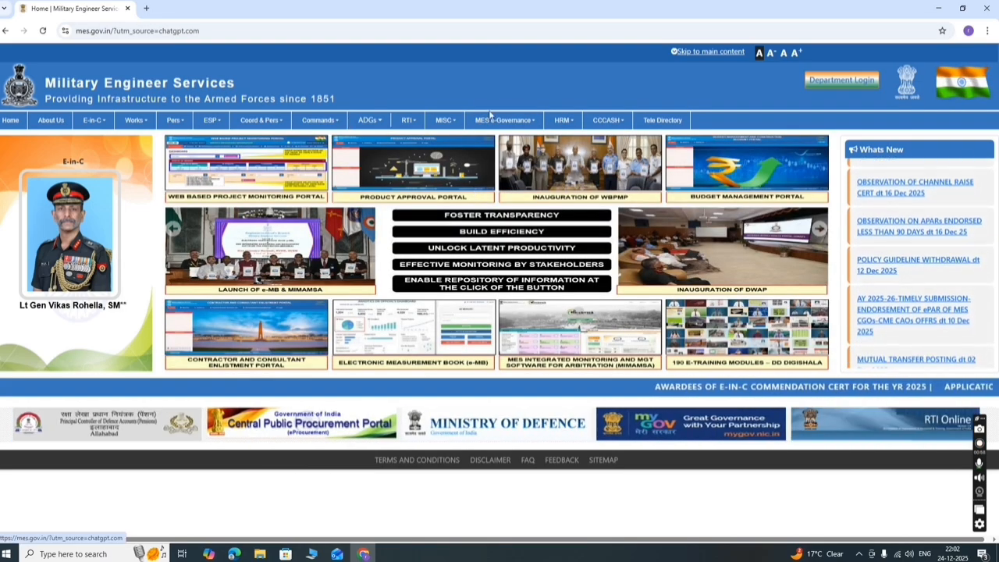
pyautogui.moveTo(539, 125)
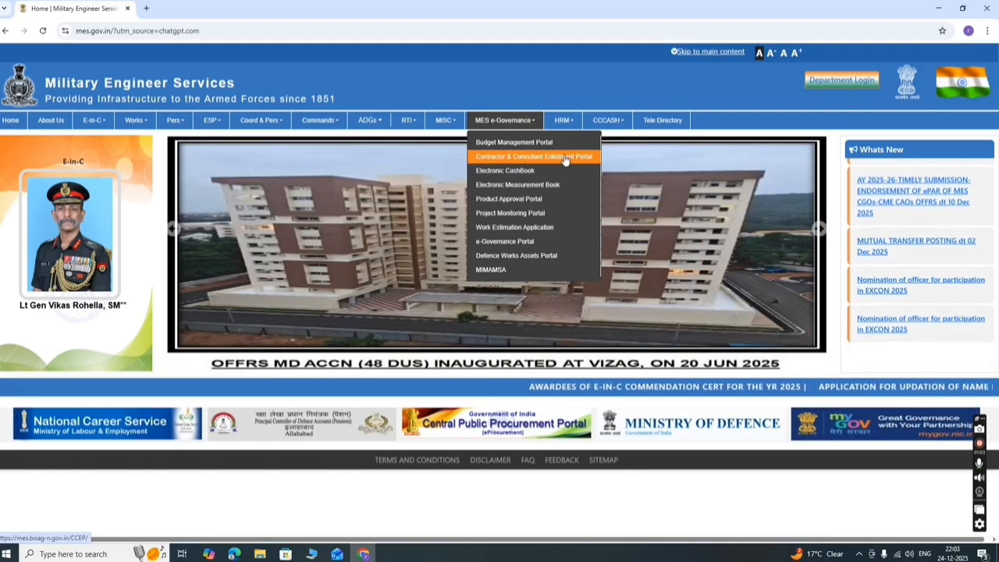
pyautogui.click(546, 158)
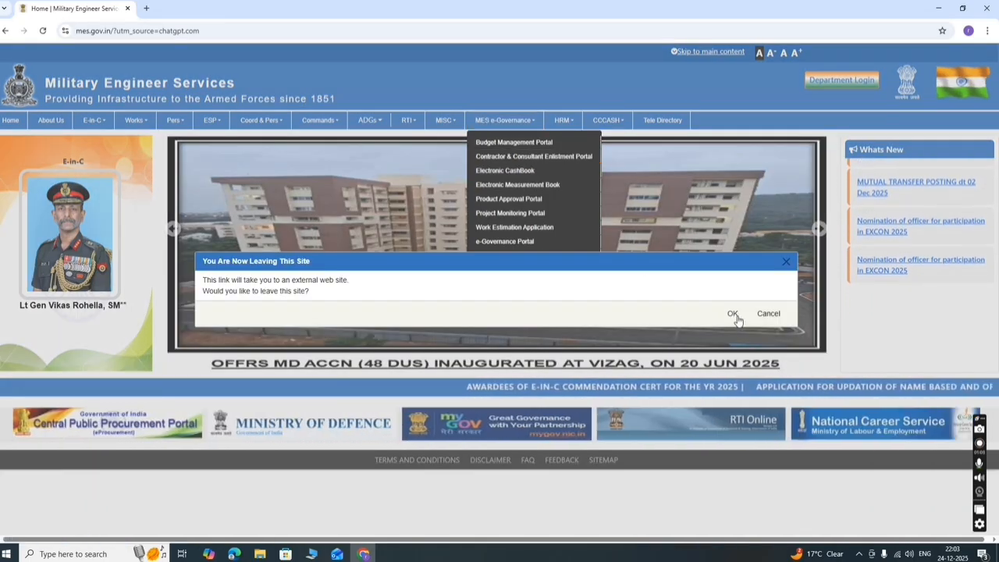
pyautogui.click(732, 313)
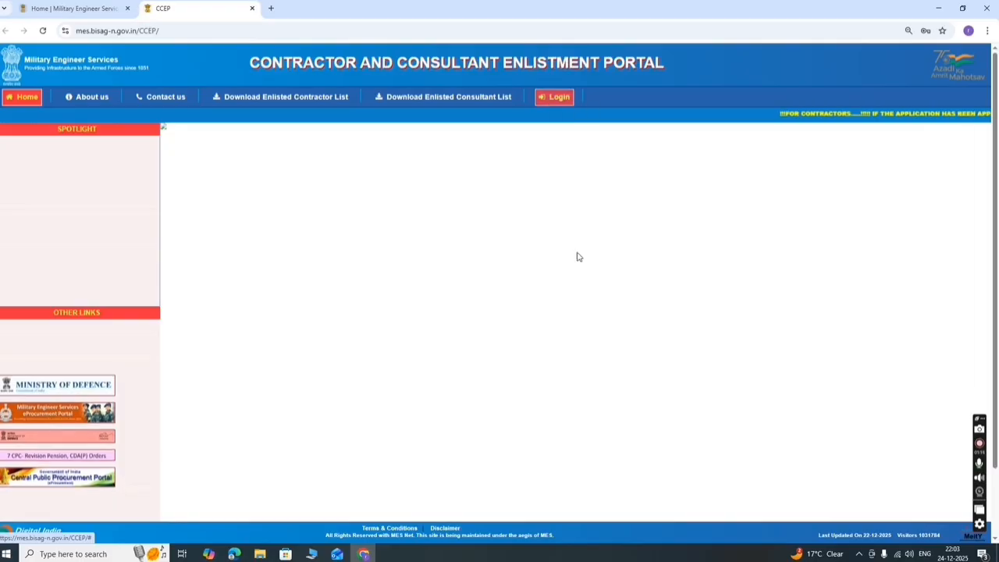
# - From the CCEP Login panel, start a New Registration for a contractor
pyautogui.scroll(-1, 576, 261)
pyautogui.scroll(1, 576, 265)
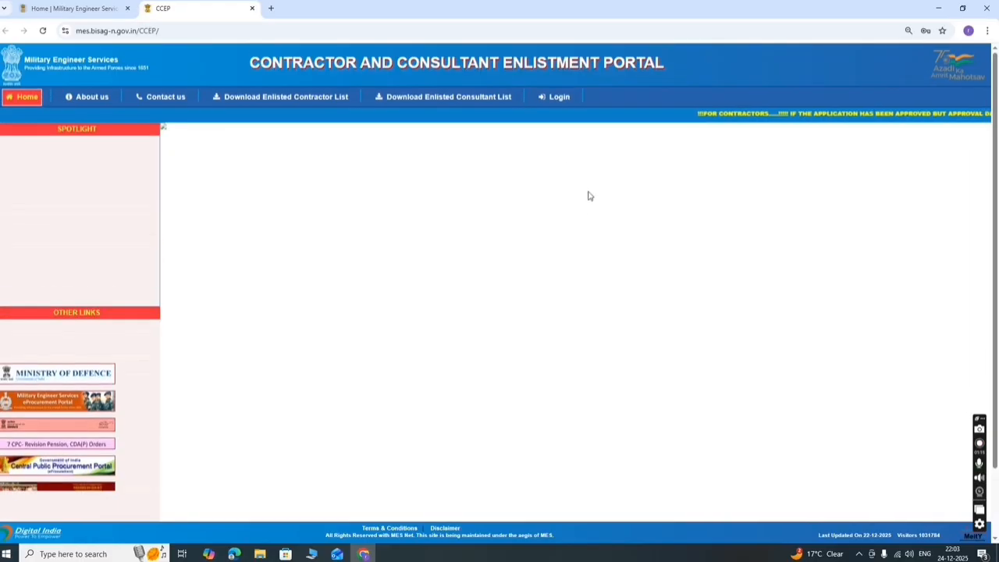
pyautogui.click(557, 98)
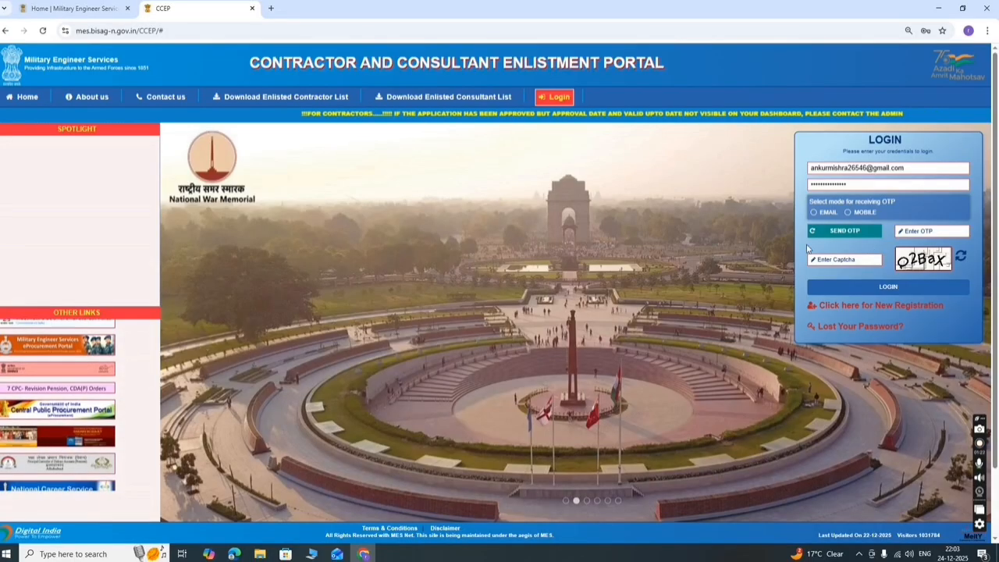
pyautogui.click(849, 307)
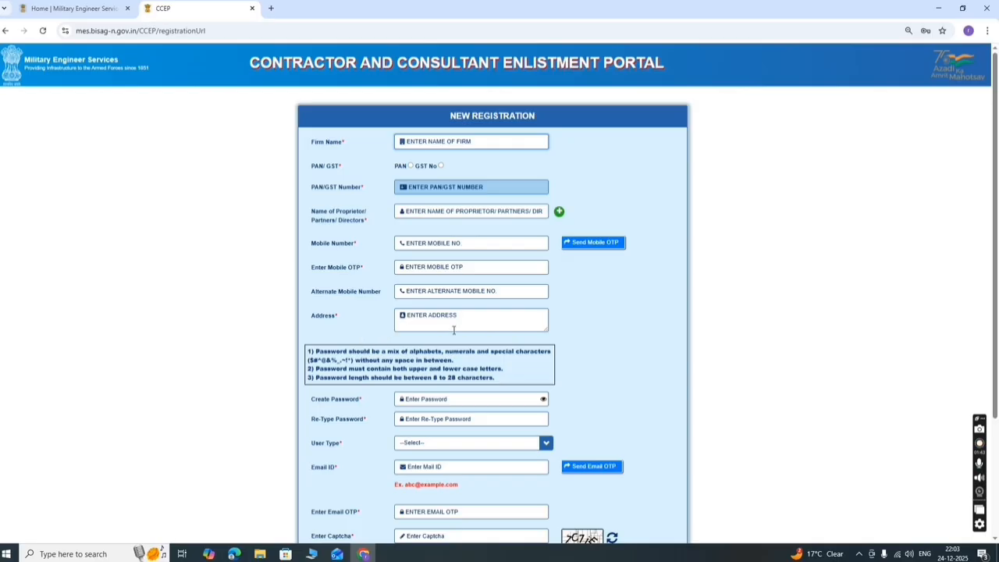
# - Look over the registration form and its User Type list without choosing, then return to the portal home
pyautogui.scroll(-2, 431, 359)
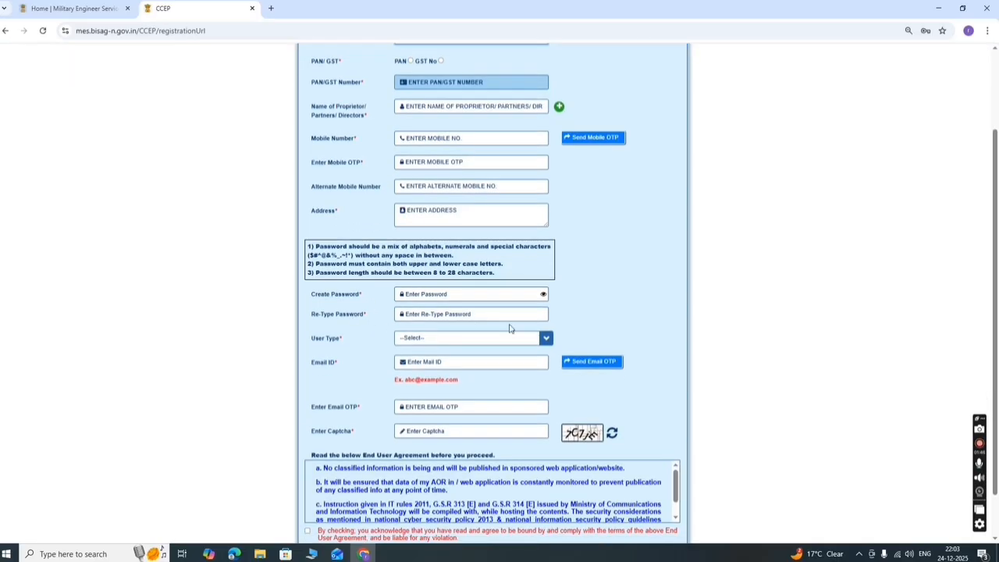
pyautogui.scroll(-1, 507, 332)
pyautogui.click(477, 287)
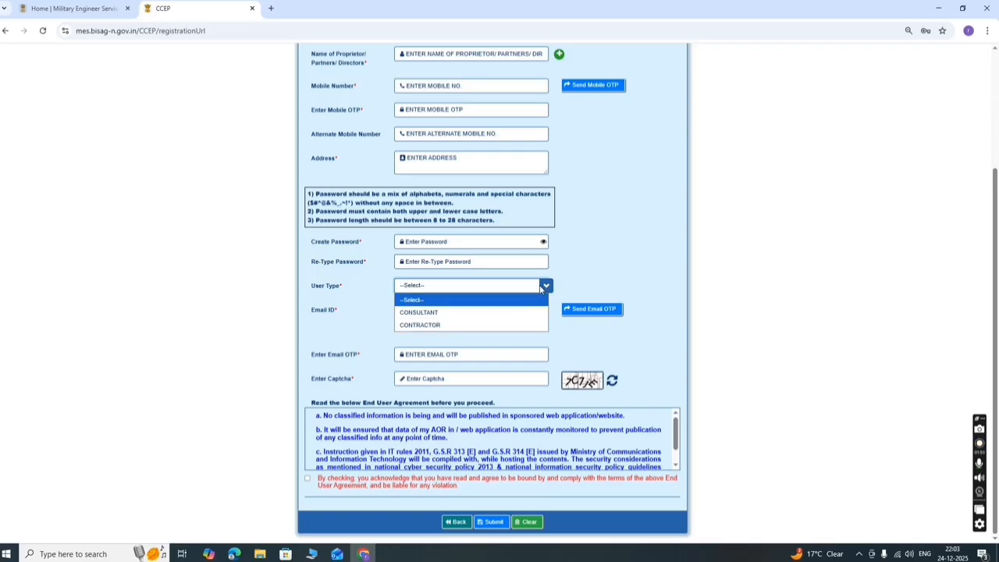
pyautogui.click(590, 261)
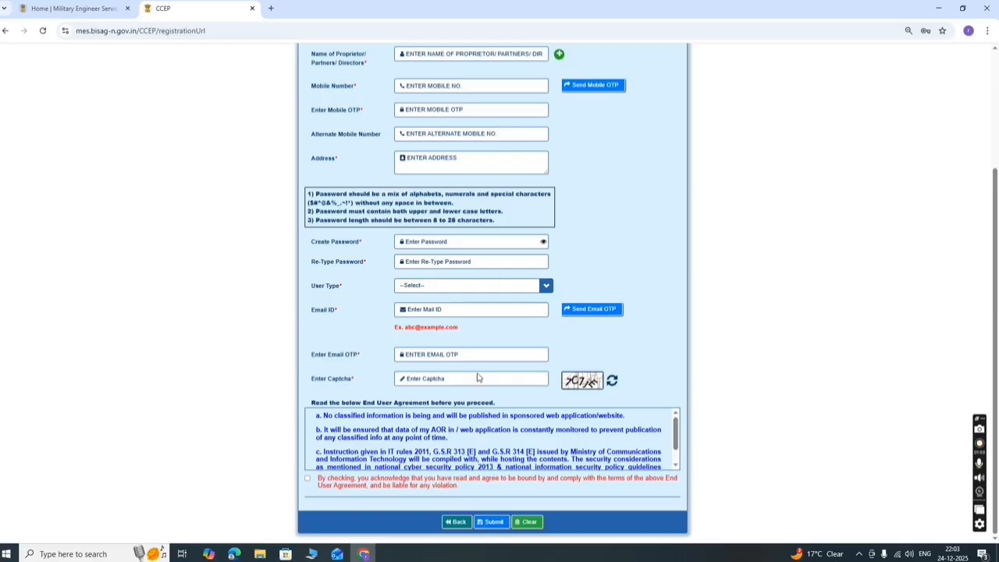
pyautogui.scroll(3, 533, 332)
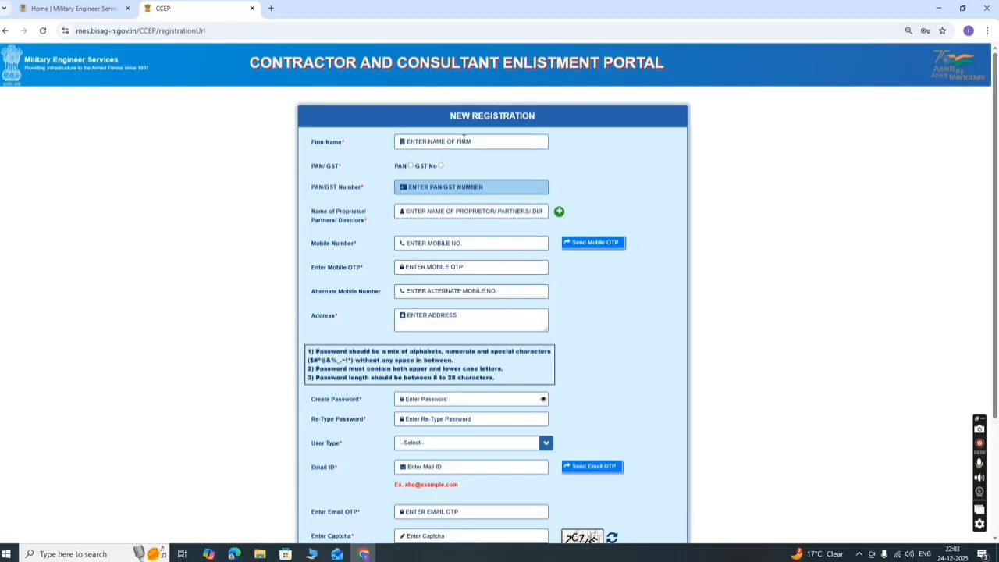
pyautogui.scroll(-2, 499, 249)
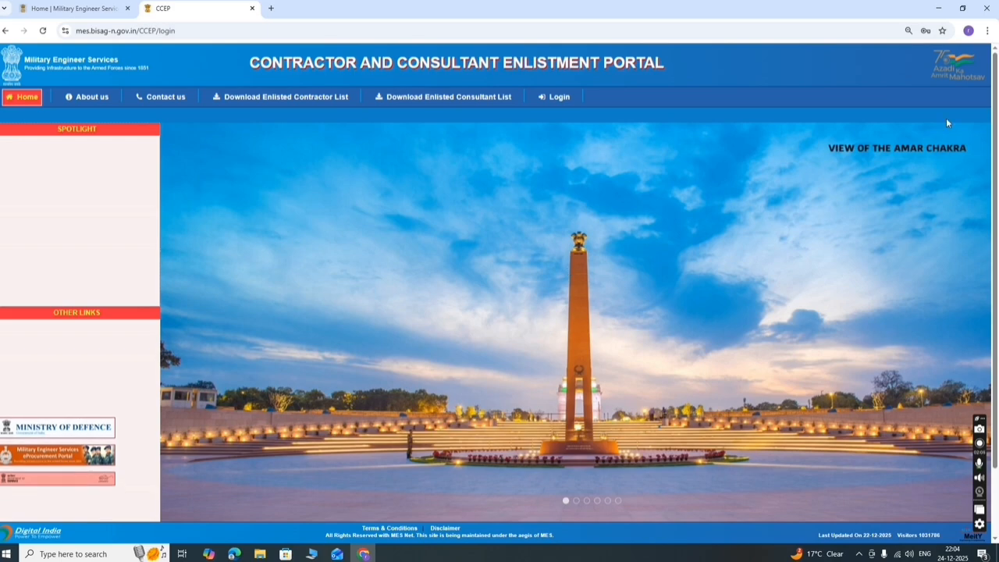
# - Log in with a refreshed captcha and the mobile OTP to reach the My Applications dashboard
pyautogui.click(538, 98)
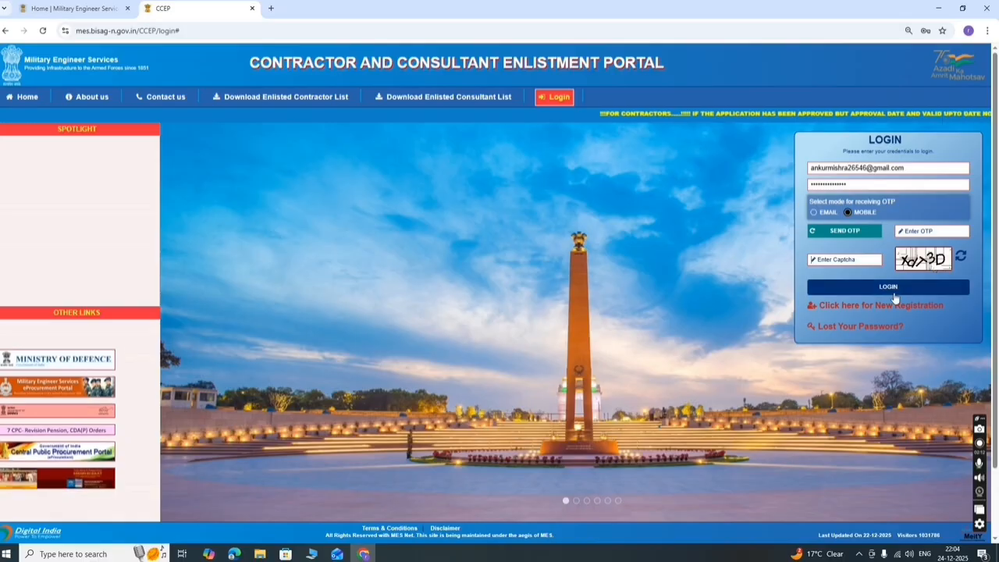
pyautogui.click(960, 257)
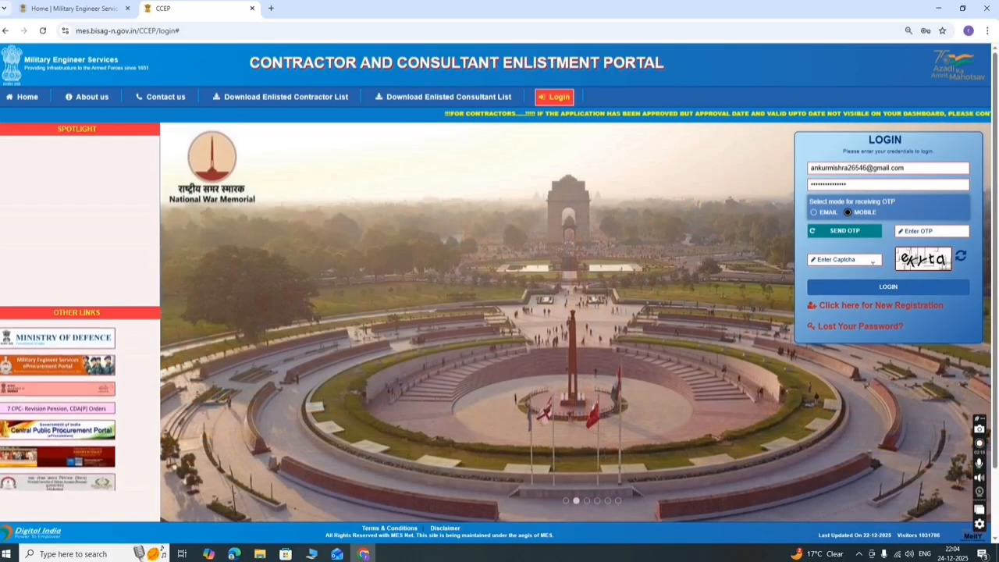
pyautogui.click(866, 260)
pyautogui.write('eK')
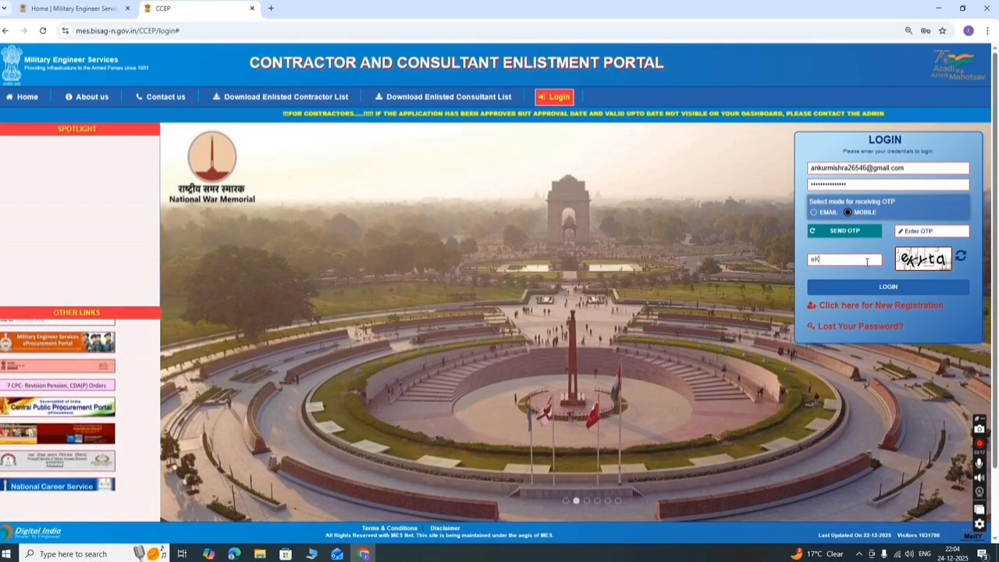
pyautogui.write('Ytq')
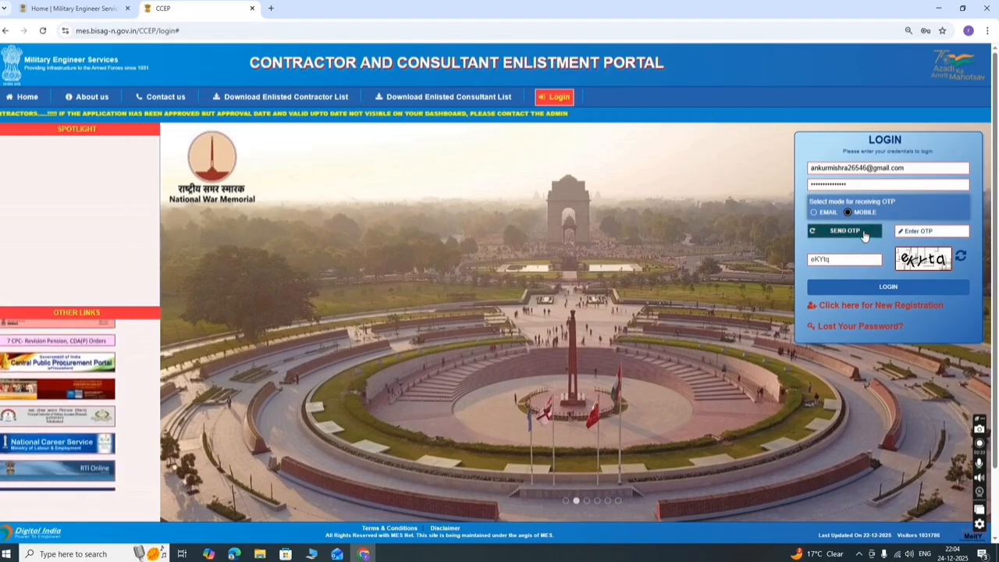
pyautogui.click(865, 236)
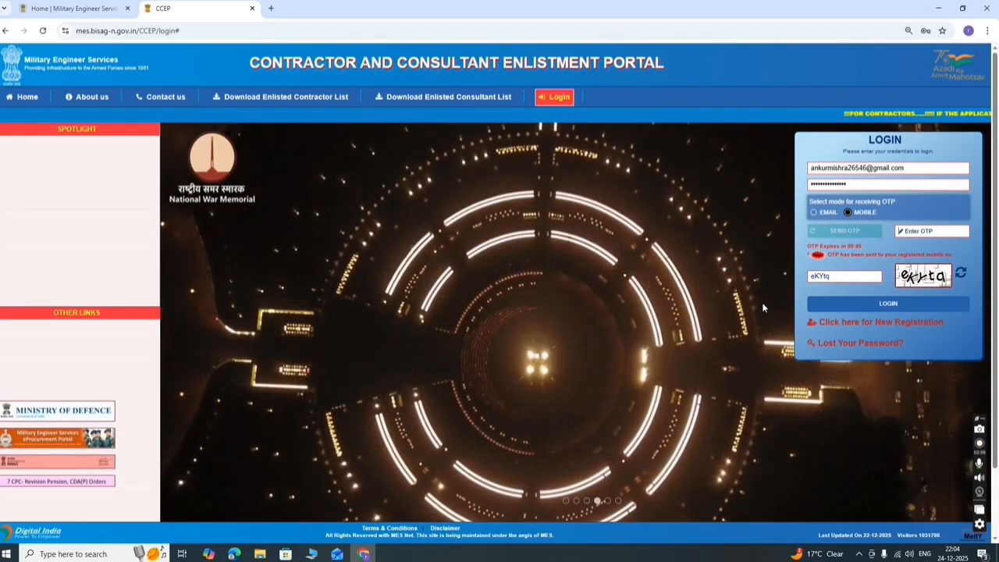
pyautogui.write('AKRn')
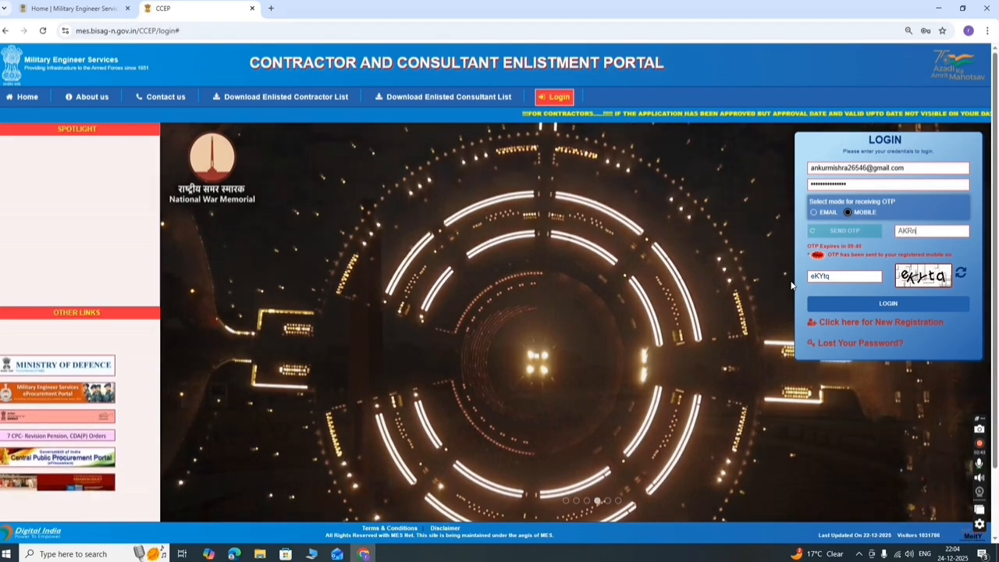
pyautogui.write('P')
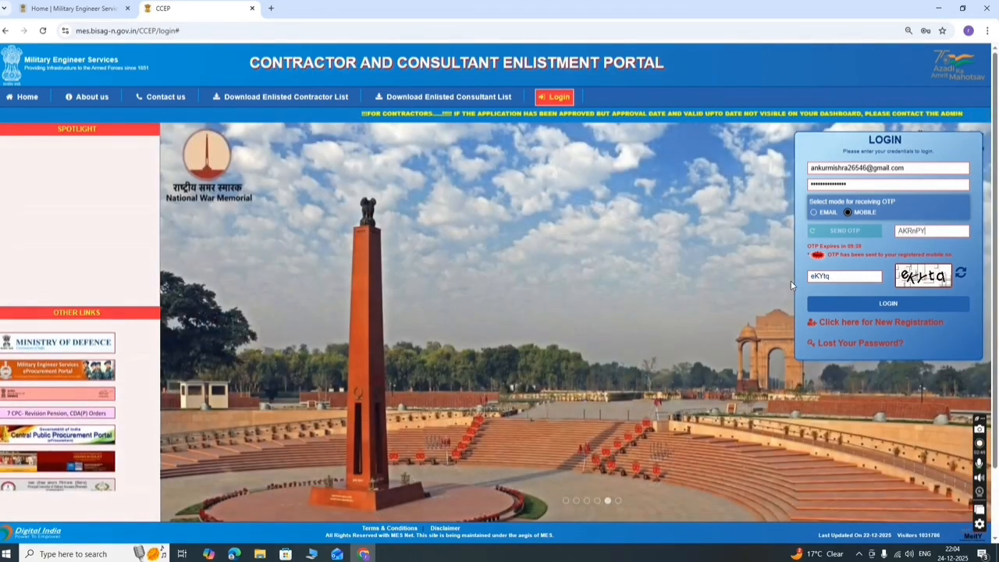
pyautogui.write('Y')
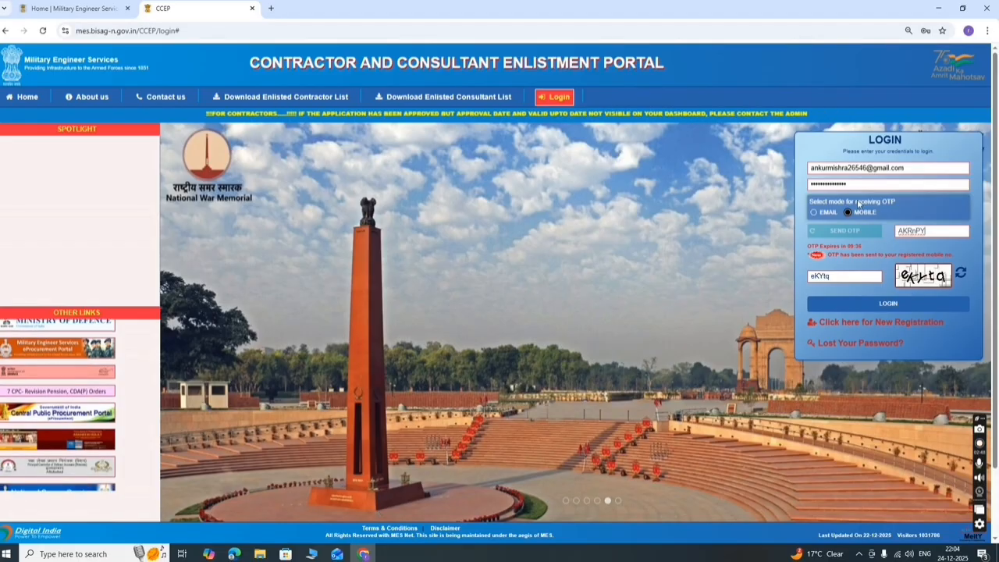
pyautogui.click(878, 306)
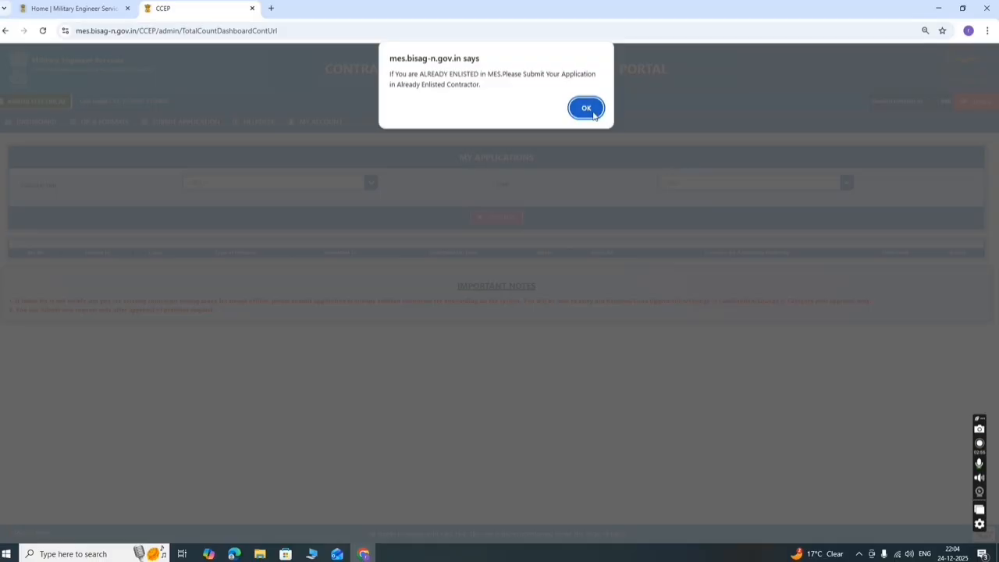
# - Dismiss the already-enlisted alert and choose Submit Application > Fresh Enlistment
pyautogui.click(587, 108)
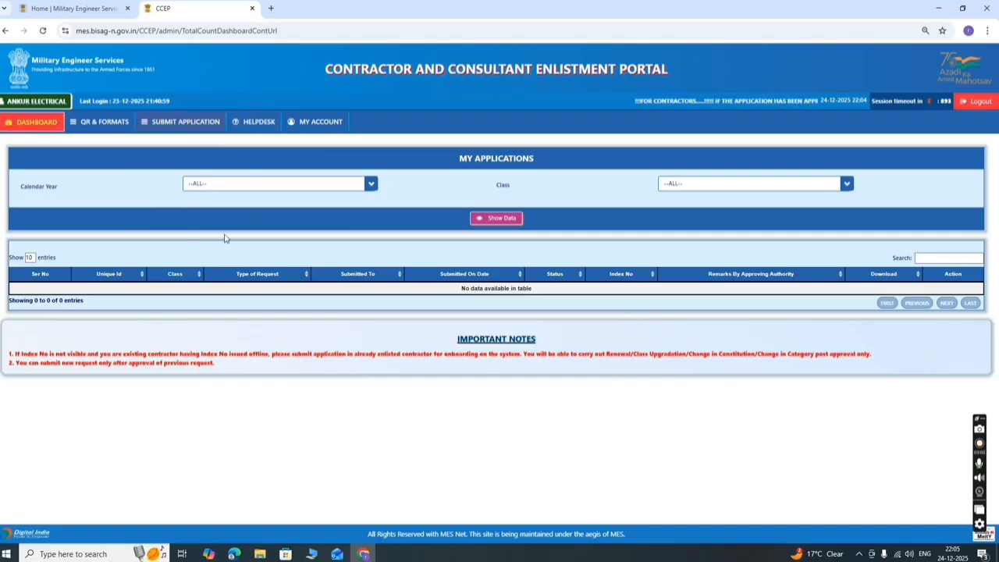
pyautogui.moveTo(175, 127)
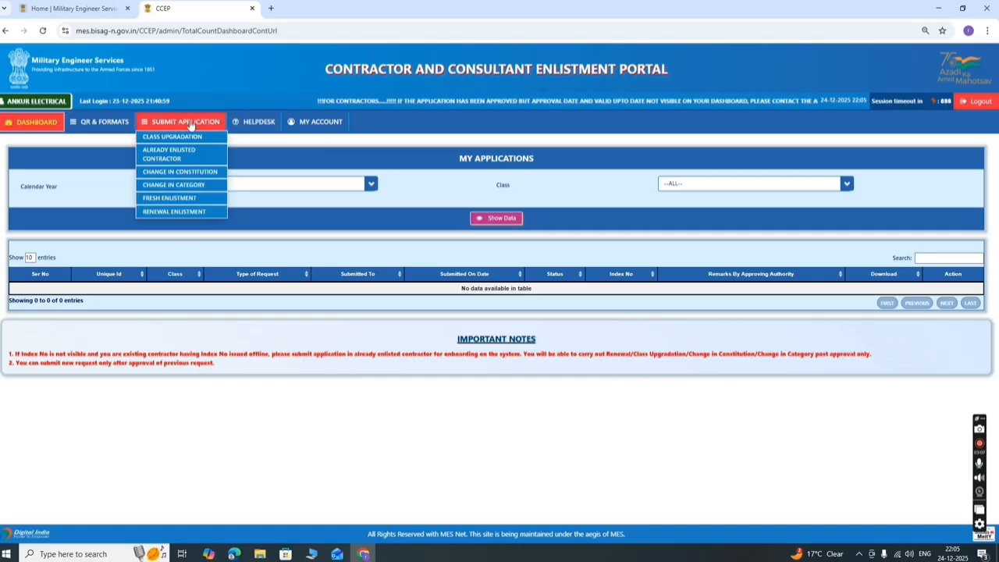
pyautogui.click(190, 200)
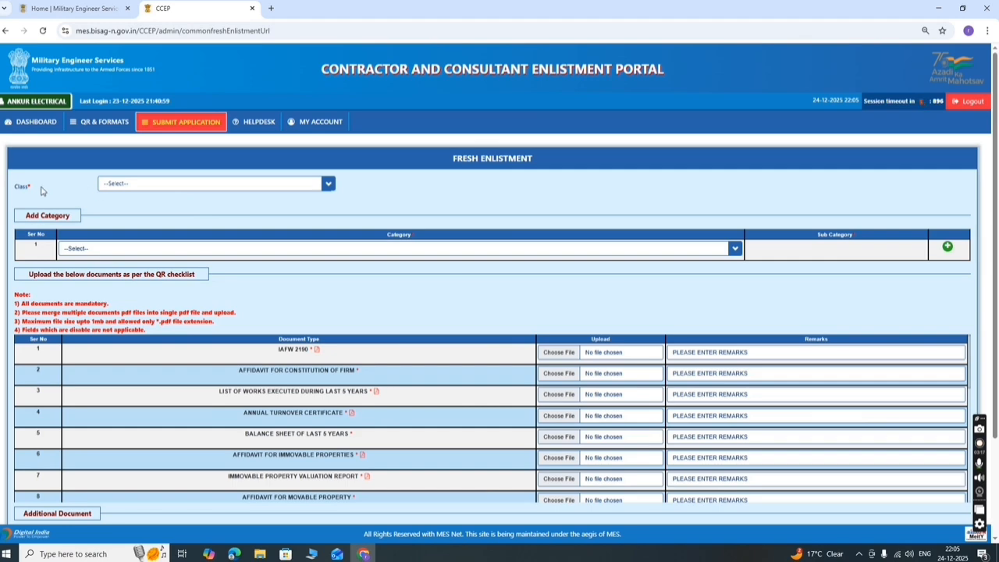
# - Choose class E, showing its 2500000 tendering limit and 50000 security deposit criteria
pyautogui.click(316, 189)
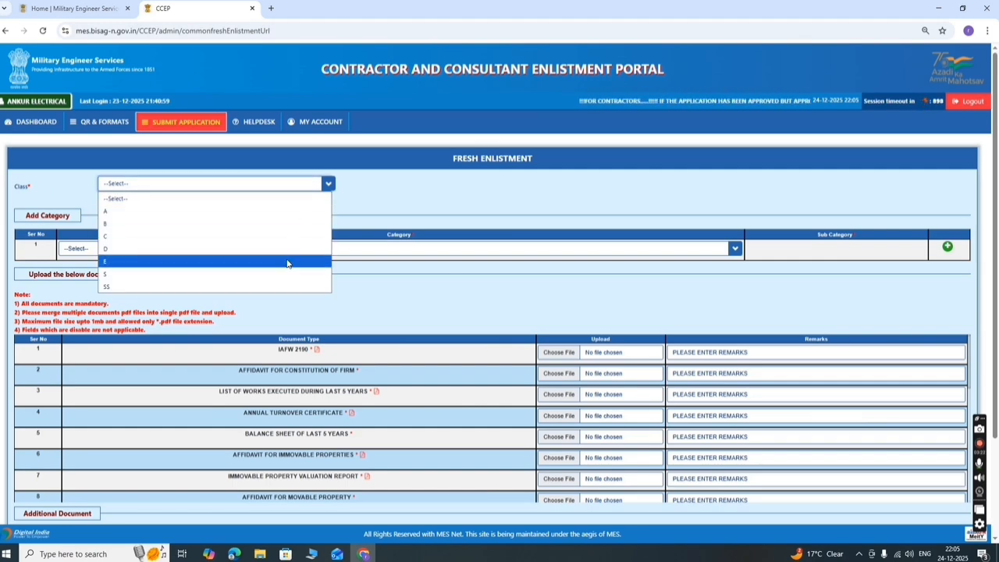
pyautogui.click(286, 262)
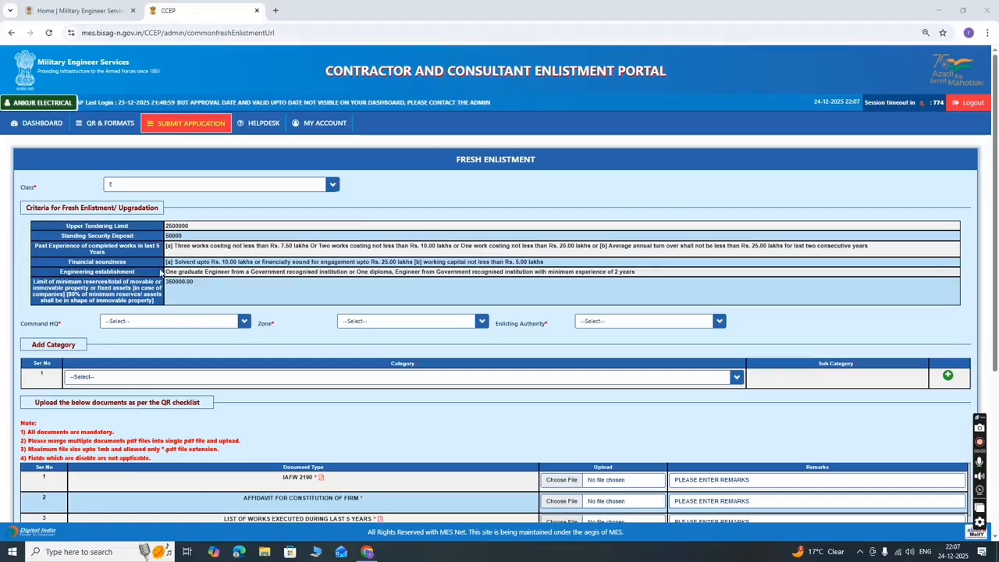
pyautogui.moveTo(167, 272); pyautogui.dragTo(207, 303)
pyautogui.click(204, 293)
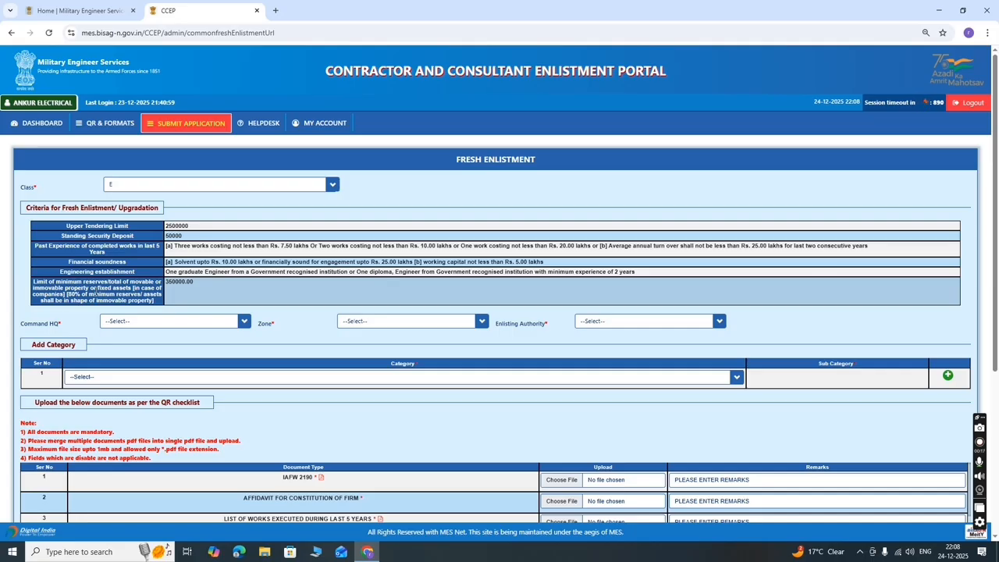
pyautogui.moveTo(139, 288); pyautogui.dragTo(161, 312)
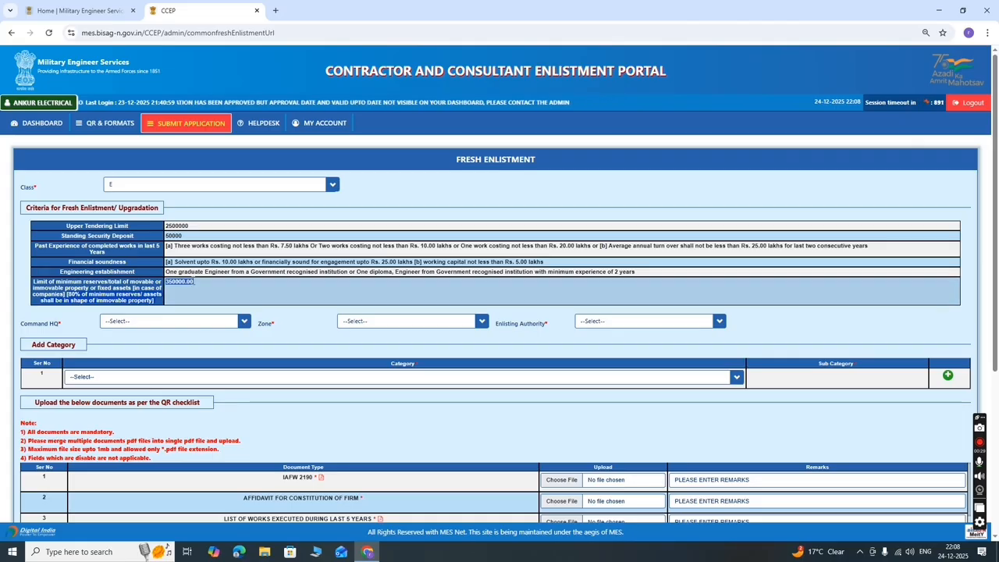
pyautogui.click(193, 282)
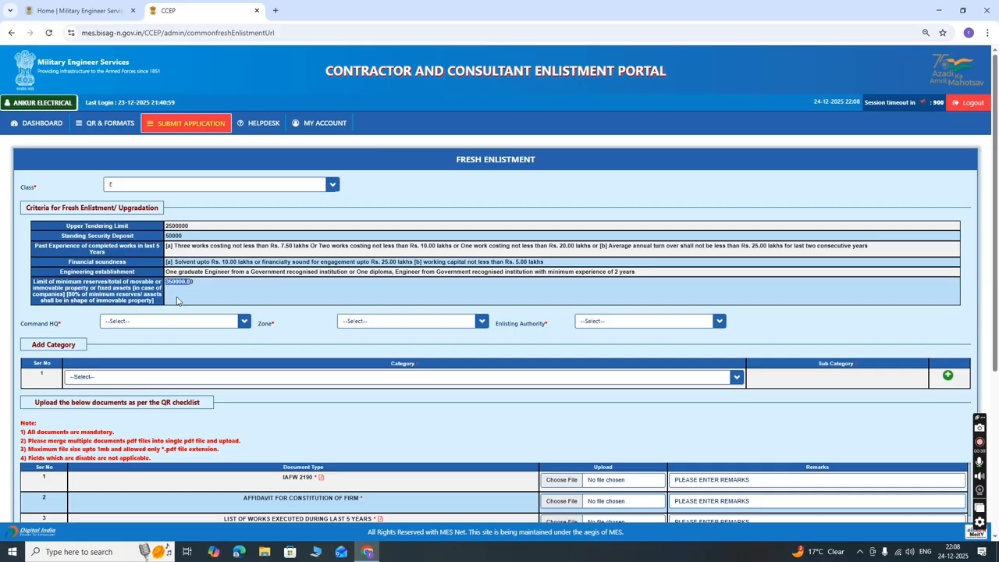
# - Set Command HQ to HQ CENTRAL COMD, Zone to CE LUCKNOW Z and Enlisting Authority to CWE AGRA
pyautogui.scroll(-1, 328, 350)
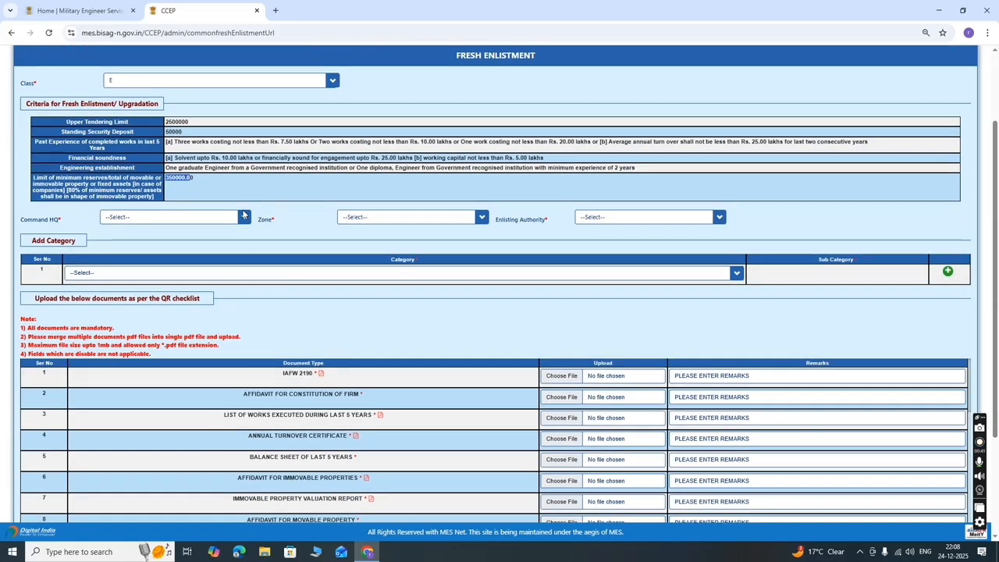
pyautogui.click(241, 217)
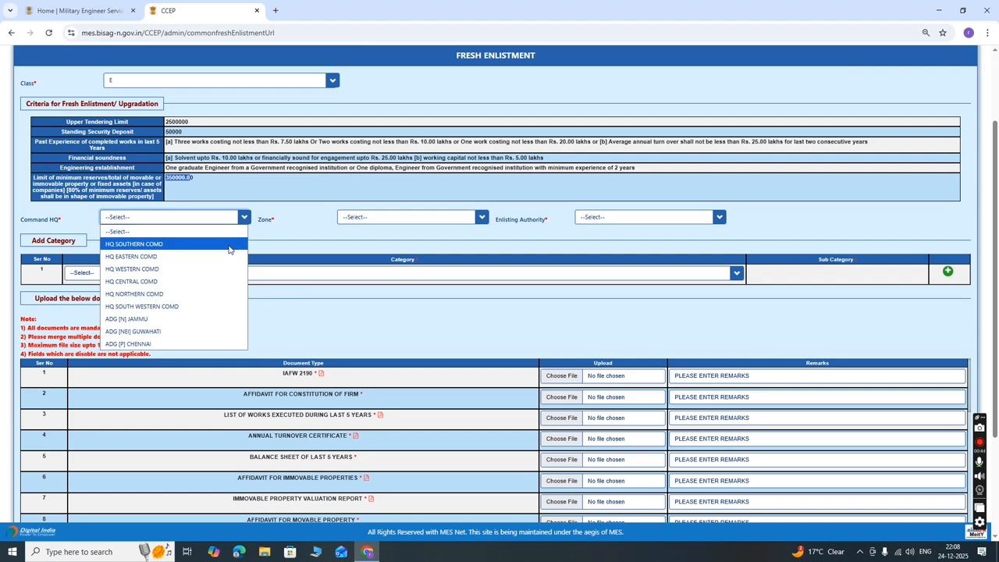
pyautogui.click(183, 281)
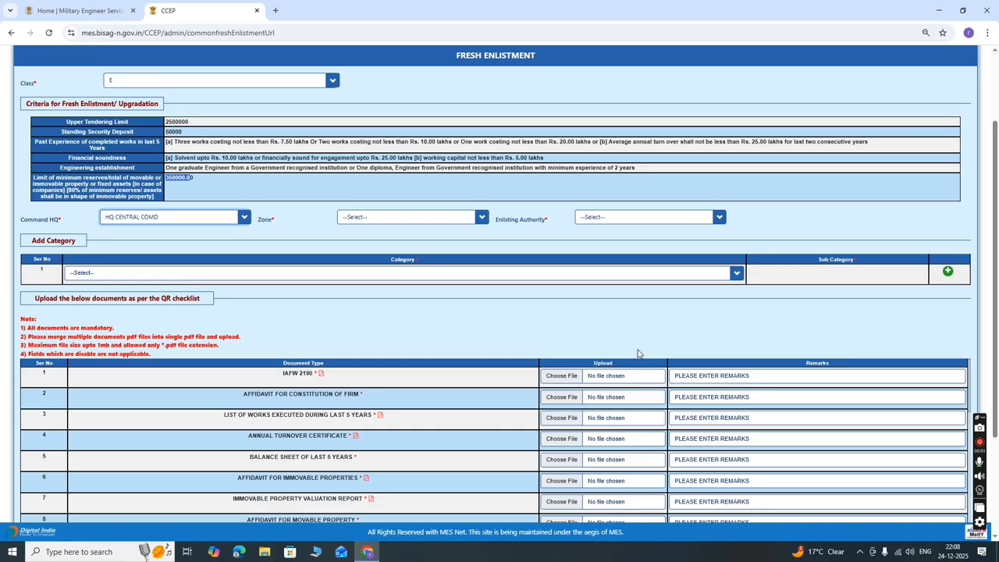
pyautogui.click(432, 221)
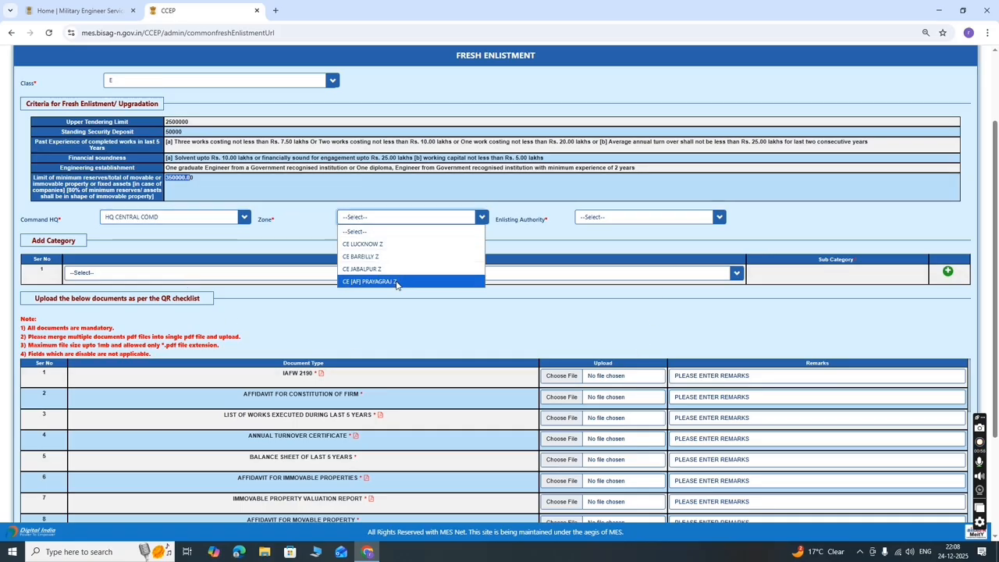
pyautogui.click(394, 246)
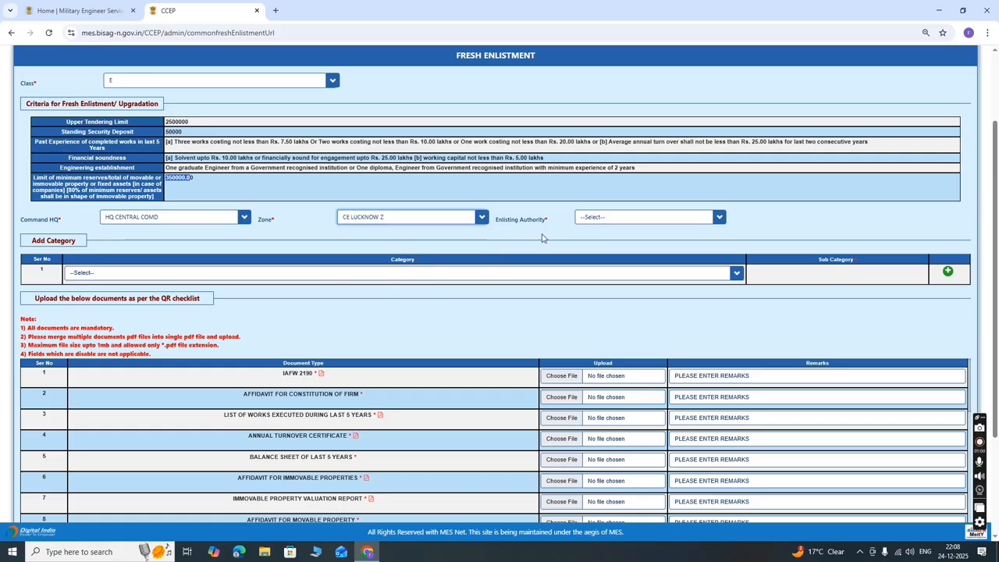
pyautogui.click(643, 222)
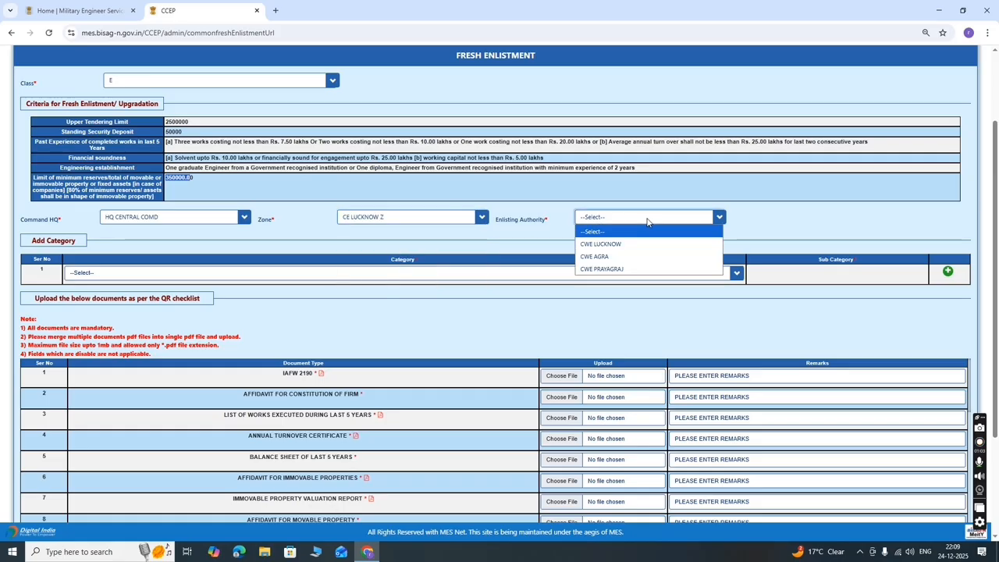
pyautogui.click(608, 256)
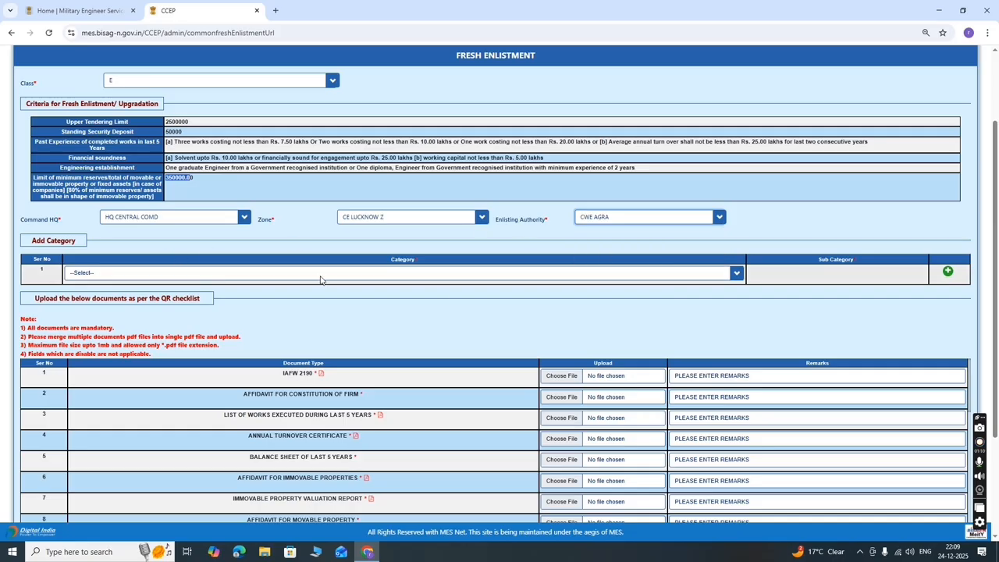
# - Add ELECTRICAL ENGINEERING WORKS, ticking Low Tension Electric Works and HT repair sub-categories
pyautogui.click(629, 273)
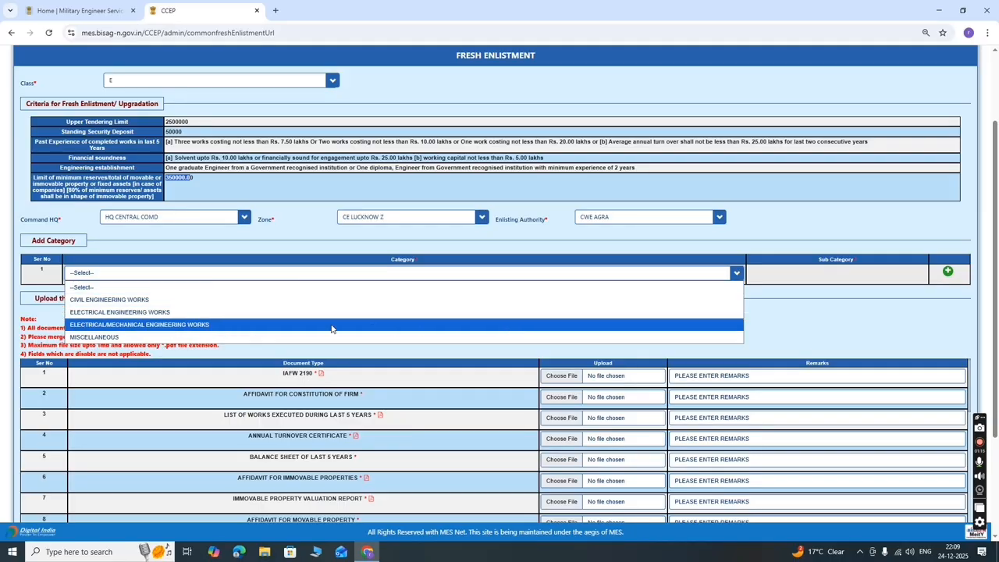
pyautogui.click(324, 315)
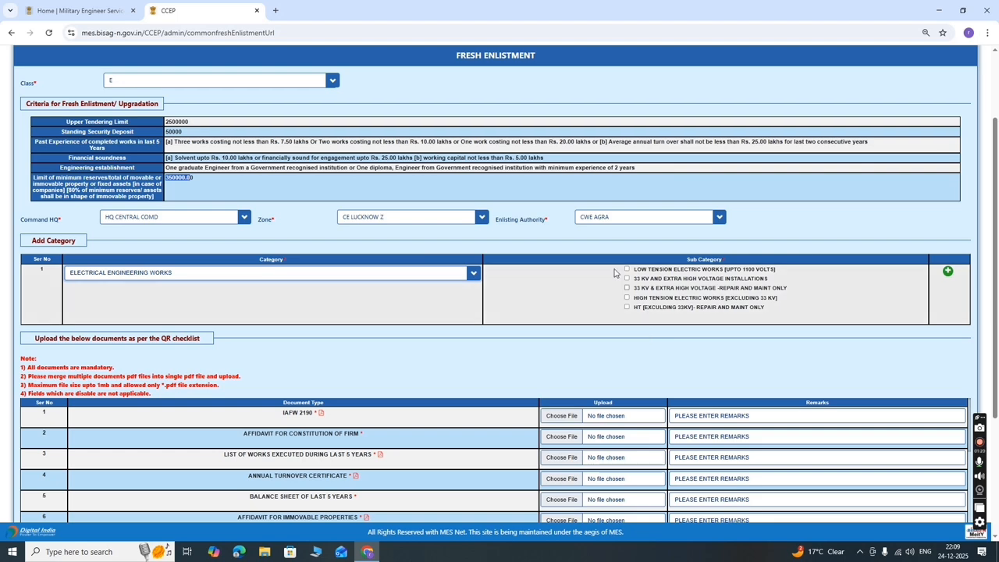
pyautogui.click(627, 269)
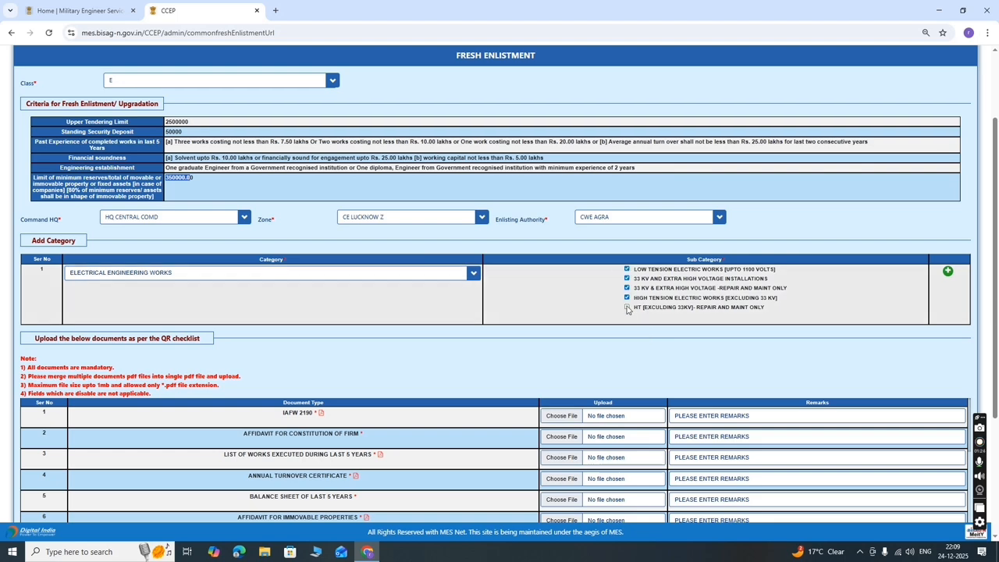
pyautogui.click(627, 308)
# - Open the downloaded Master_QRChecklist_2022 PDF in a new tab
pyautogui.scroll(-8, 419, 385)
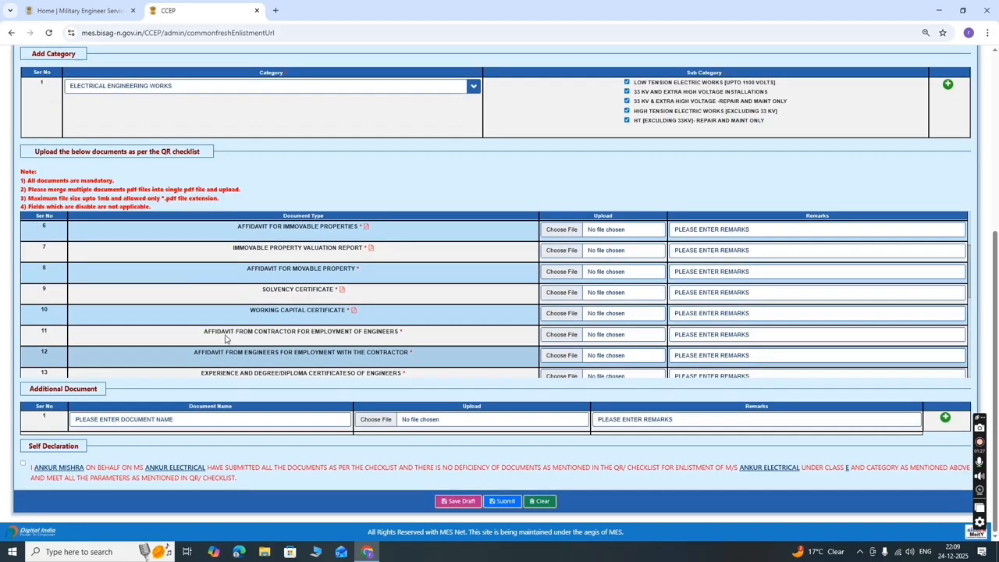
pyautogui.scroll(4, 225, 338)
pyautogui.scroll(-3, 309, 252)
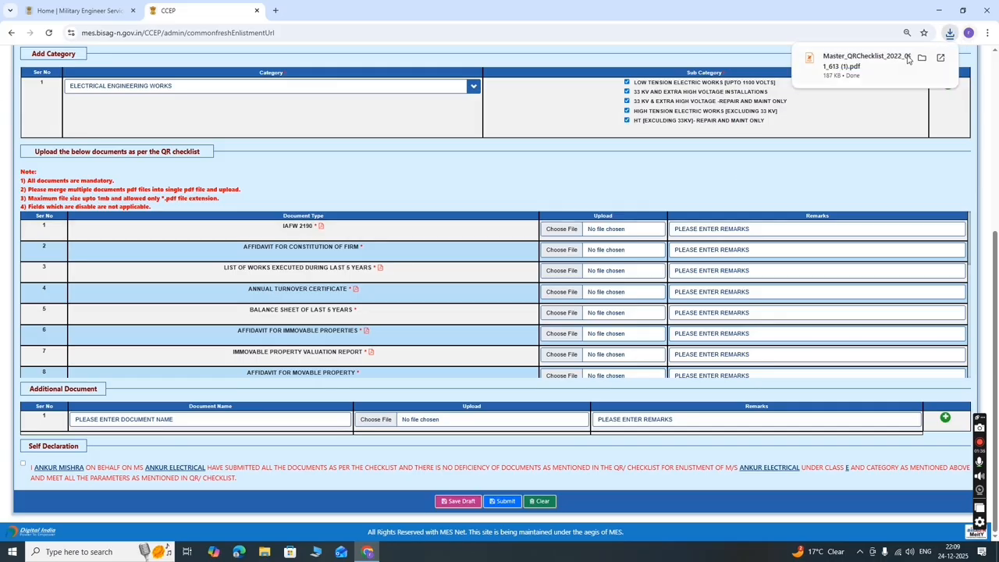
pyautogui.click(886, 64)
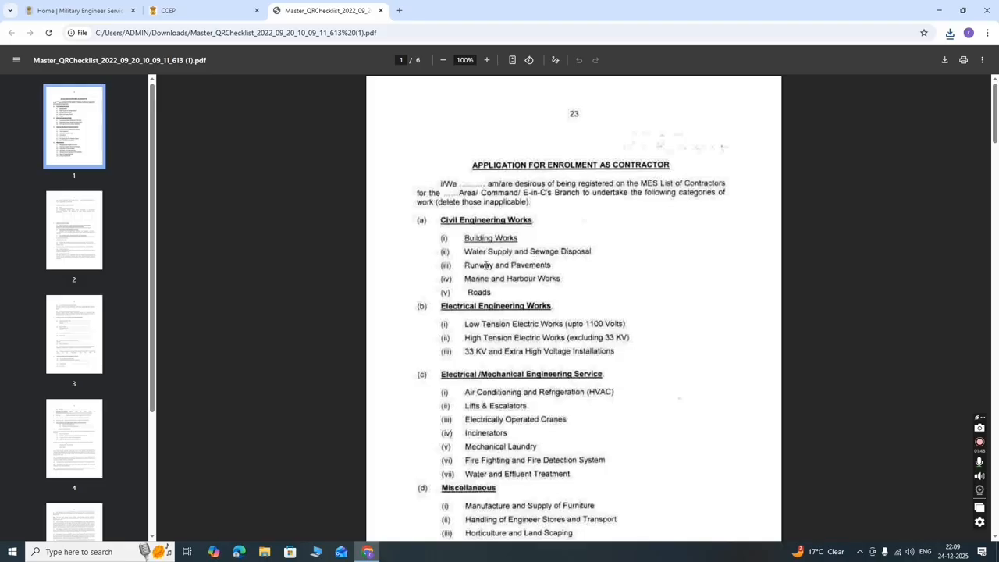
pyautogui.scroll(-10, 516, 304)
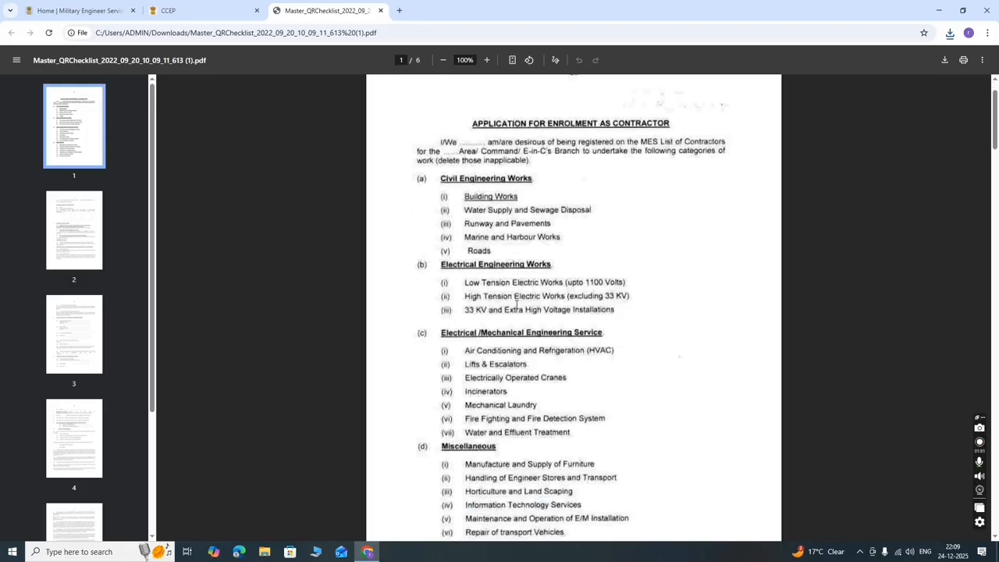
pyautogui.scroll(3, 508, 274)
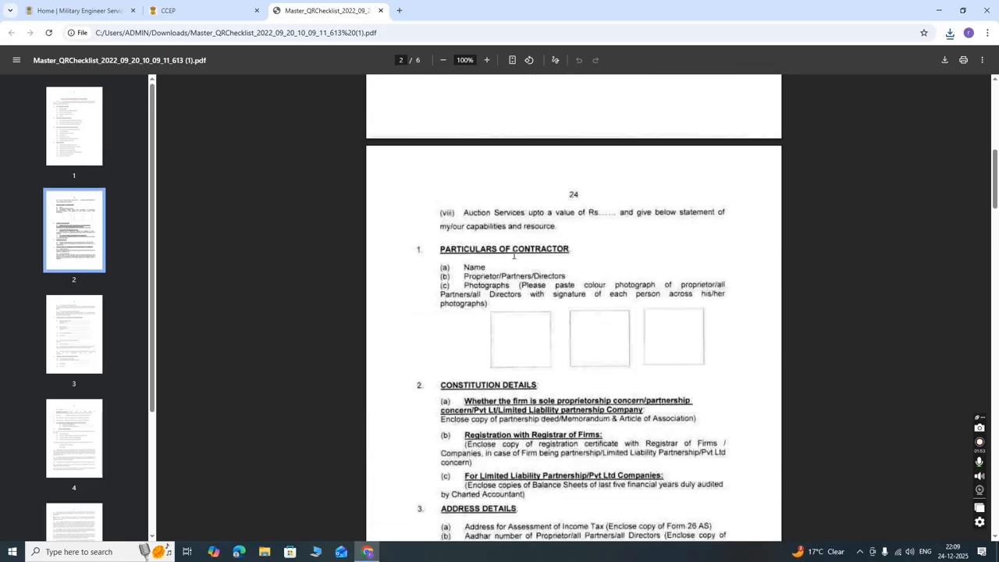
pyautogui.scroll(-11, 671, 346)
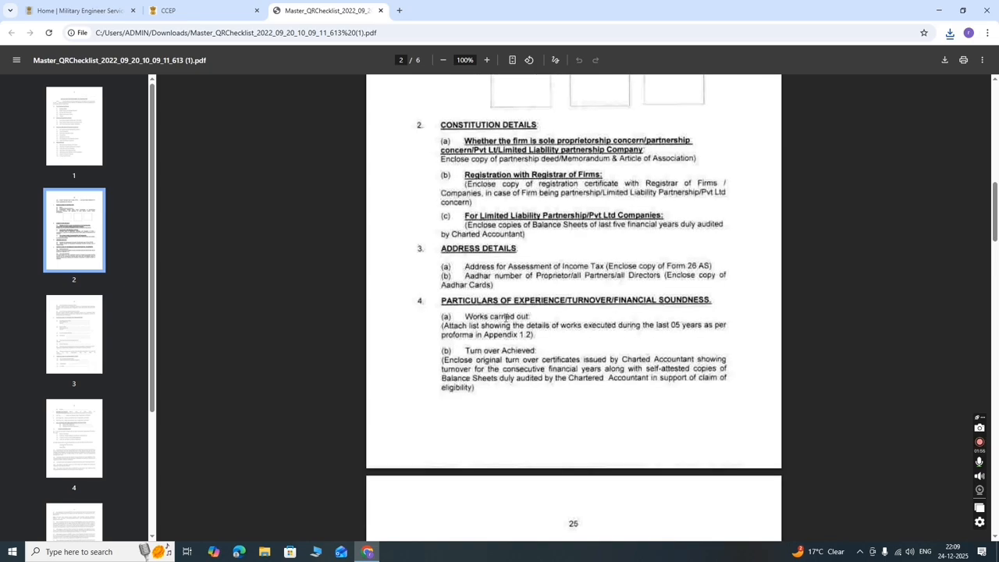
pyautogui.scroll(4, 500, 313)
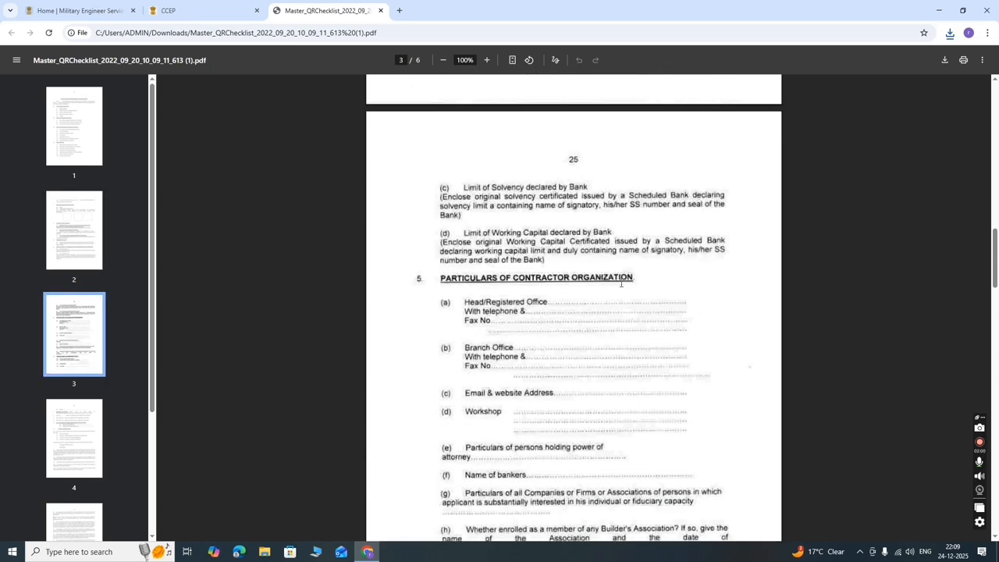
pyautogui.scroll(-3, 621, 284)
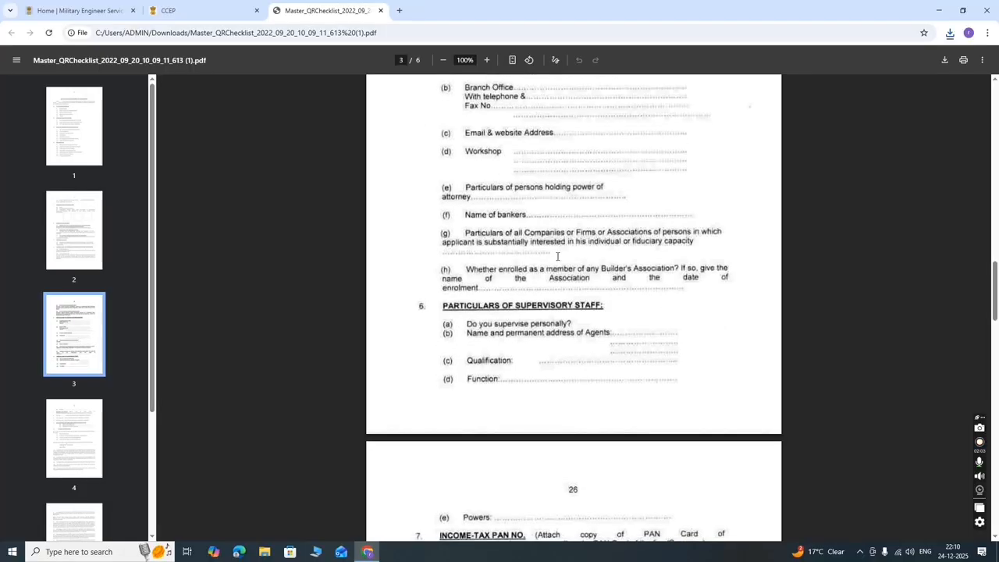
pyautogui.scroll(-4, 555, 313)
pyautogui.scroll(-20, 484, 266)
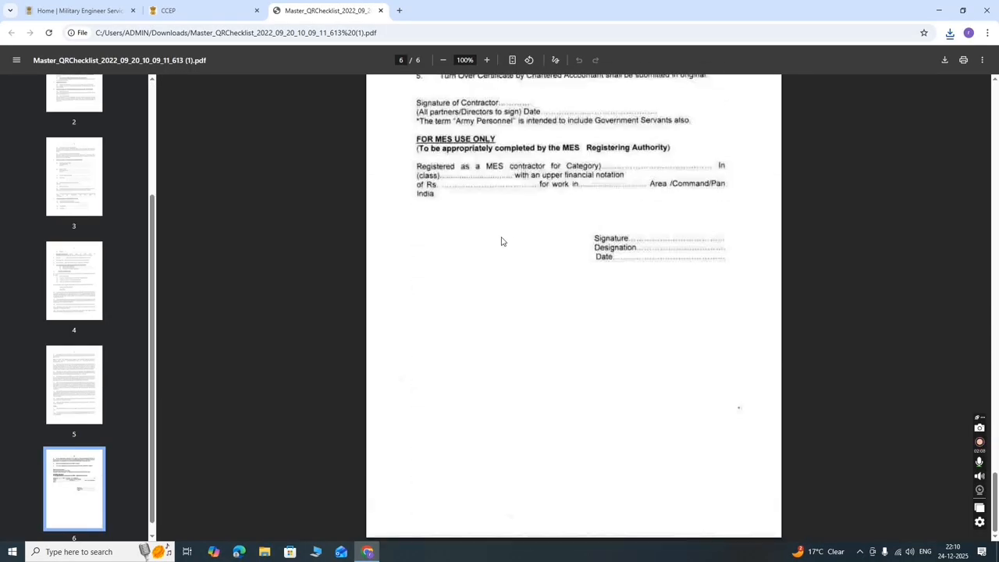
pyautogui.scroll(10, 506, 237)
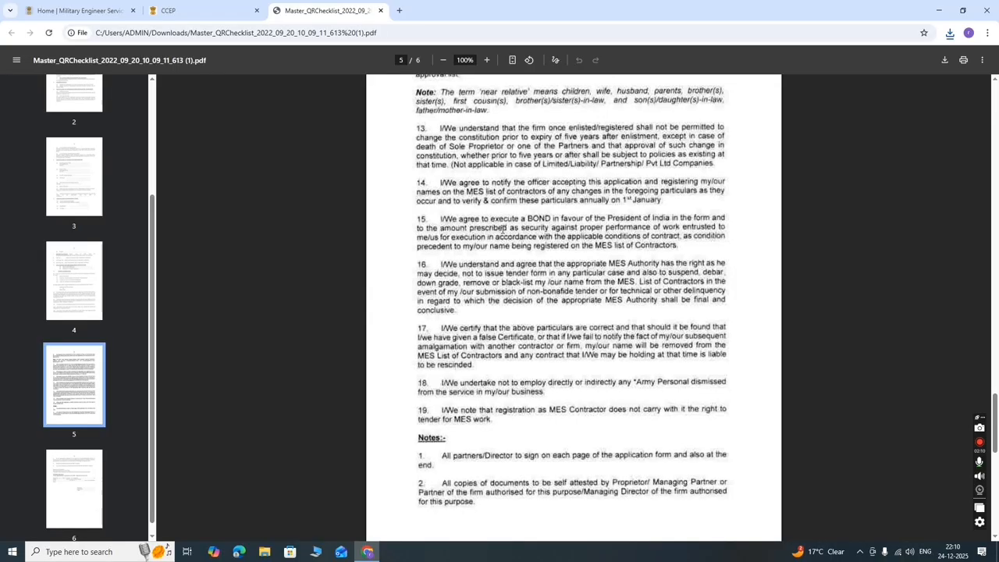
pyautogui.scroll(20, 504, 229)
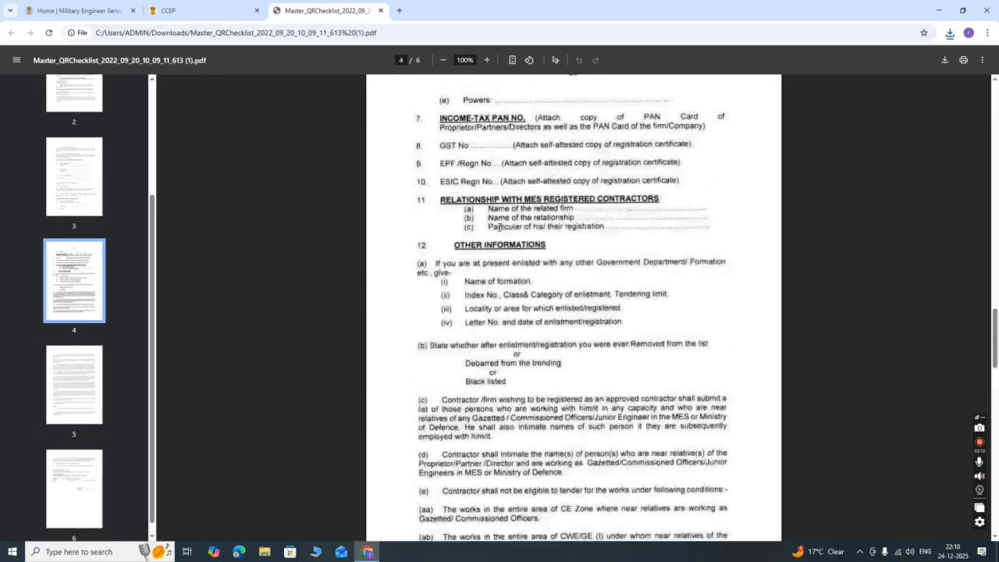
pyautogui.scroll(5, 500, 229)
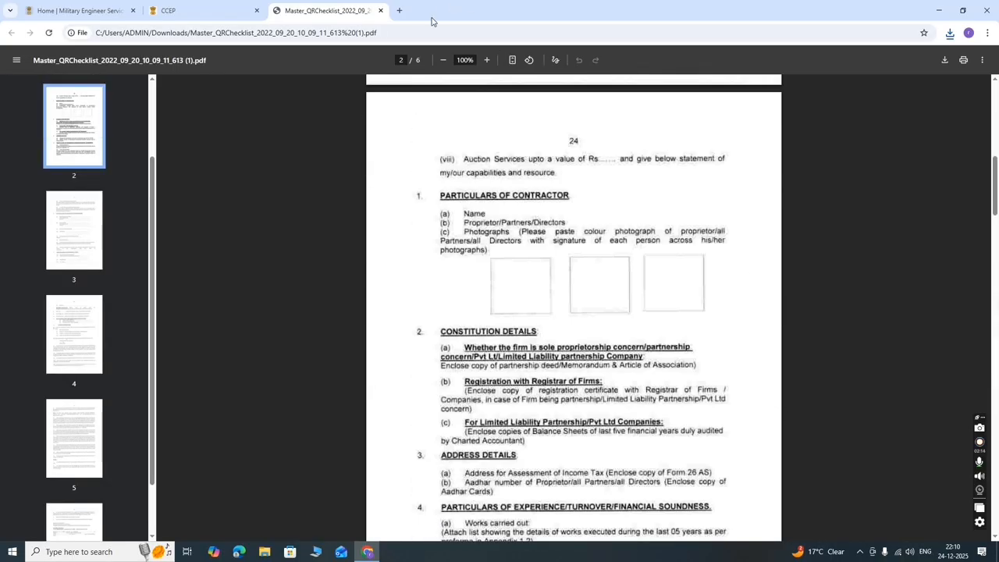
# - Close the checklist tab and try uploading the QR checklist PDF as the IAFW 2190 document
pyautogui.click(380, 11)
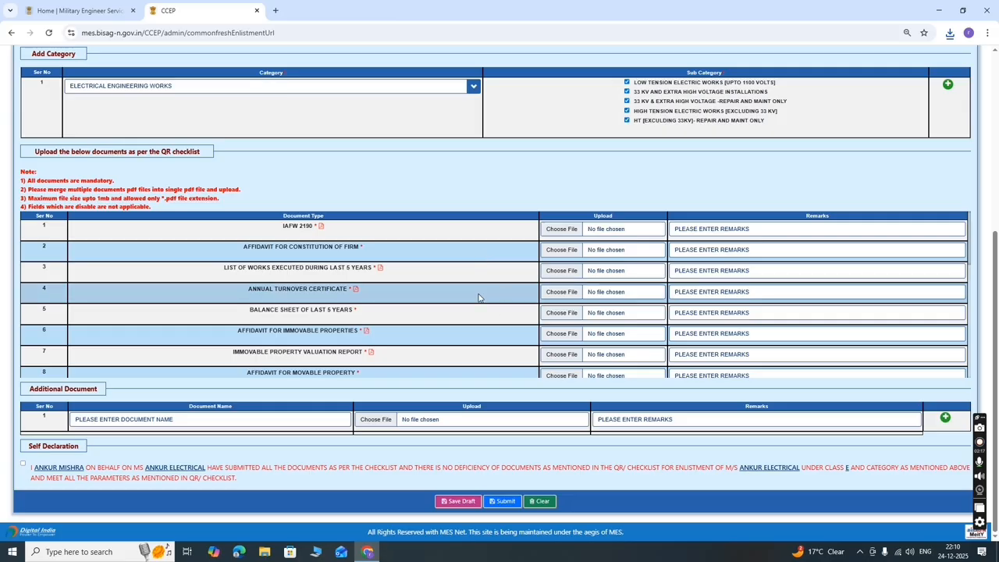
pyautogui.scroll(5, 479, 298)
pyautogui.scroll(-3, 438, 341)
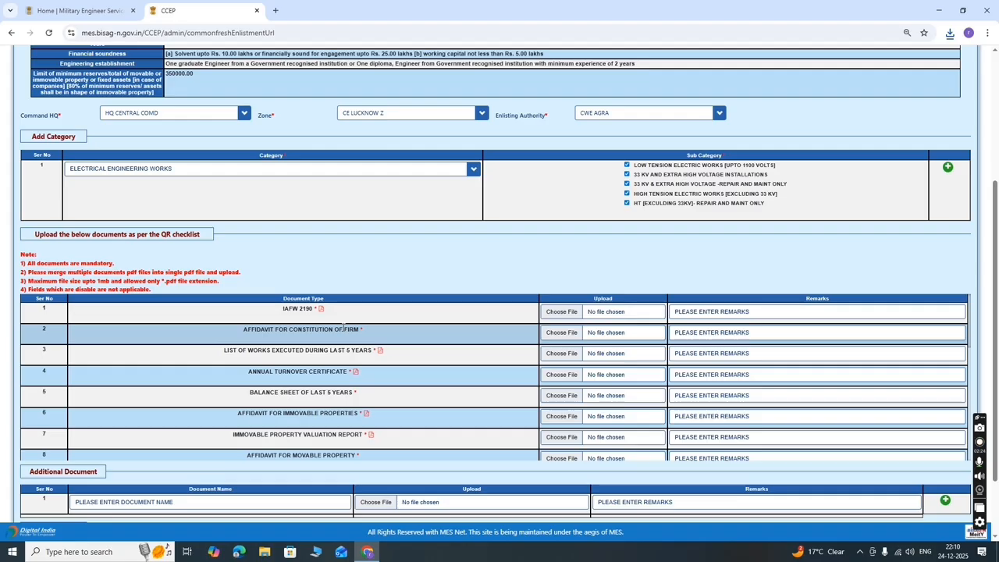
pyautogui.click(559, 311)
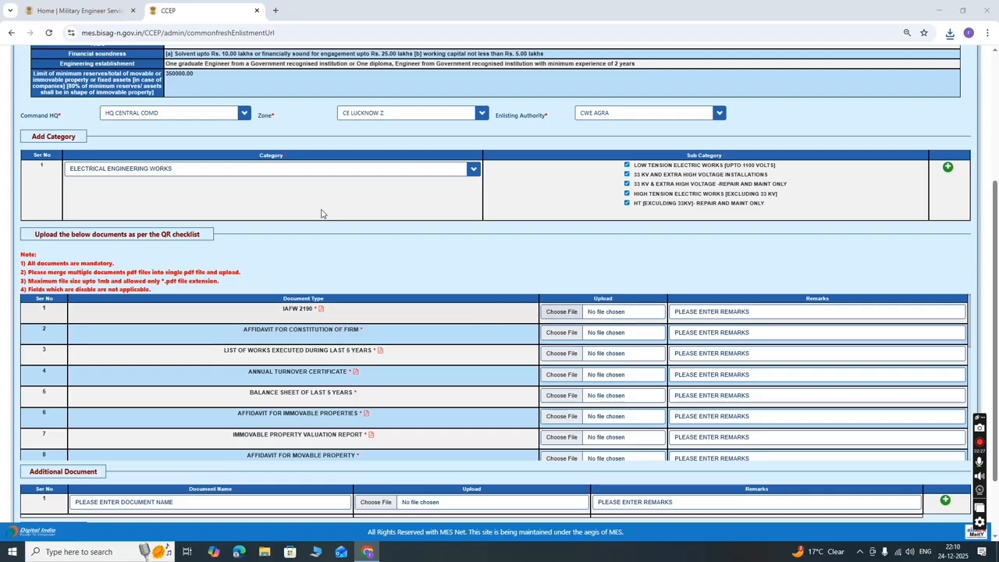
pyautogui.click(403, 81)
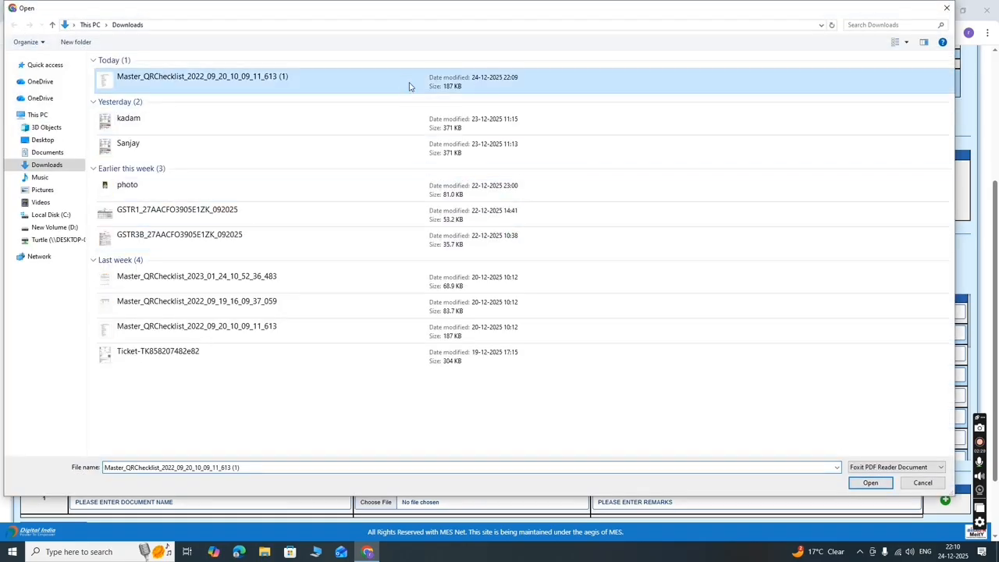
pyautogui.click(871, 482)
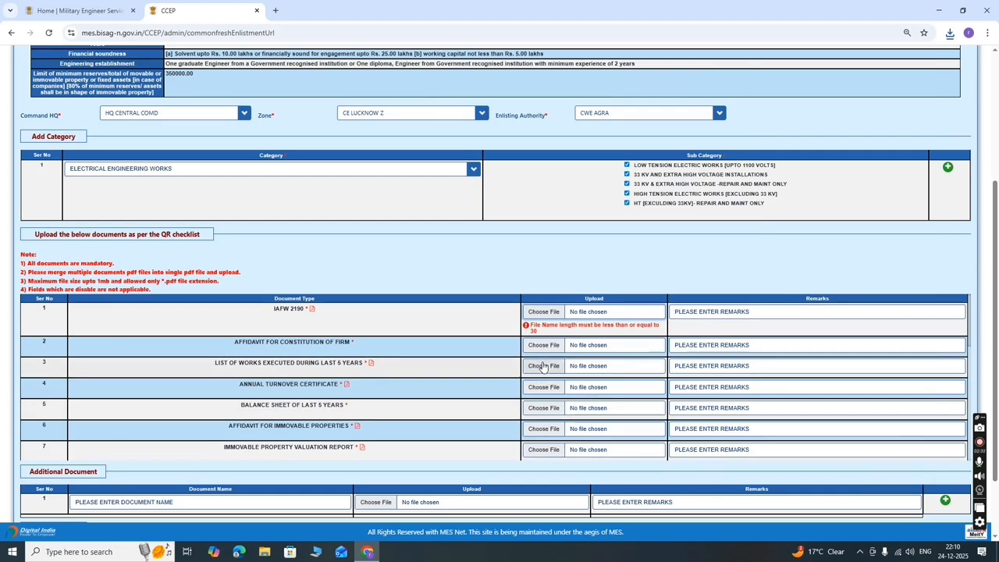
# - Upload a short-named PDF for IAFW 2190 instead after the long name is rejected
pyautogui.click(550, 311)
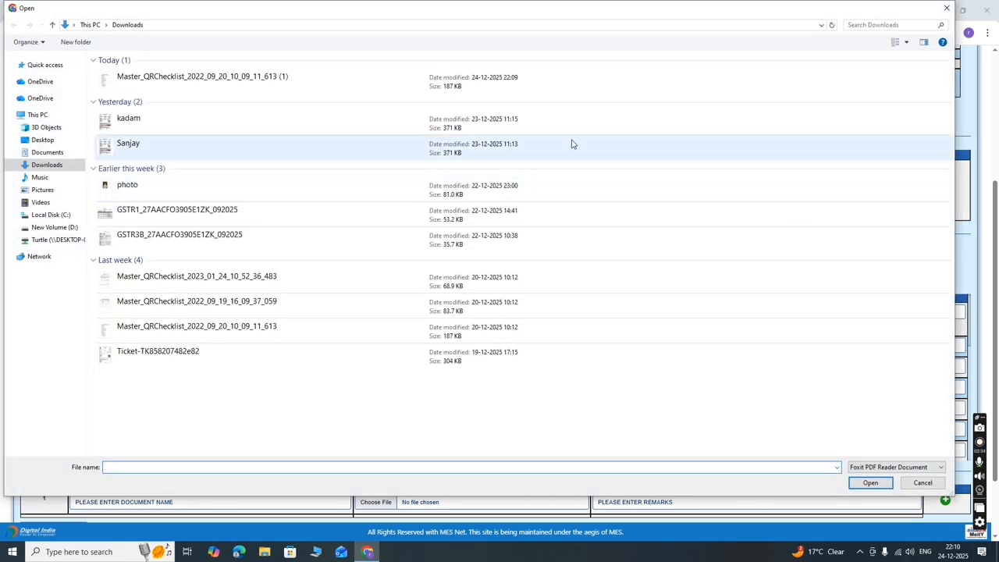
pyautogui.click(224, 218)
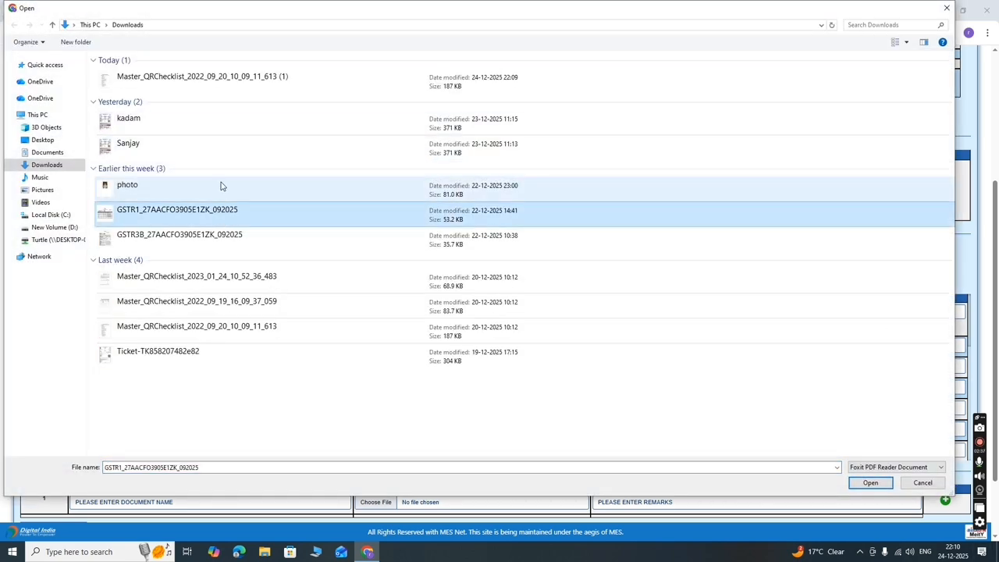
pyautogui.click(221, 156)
pyautogui.click(871, 482)
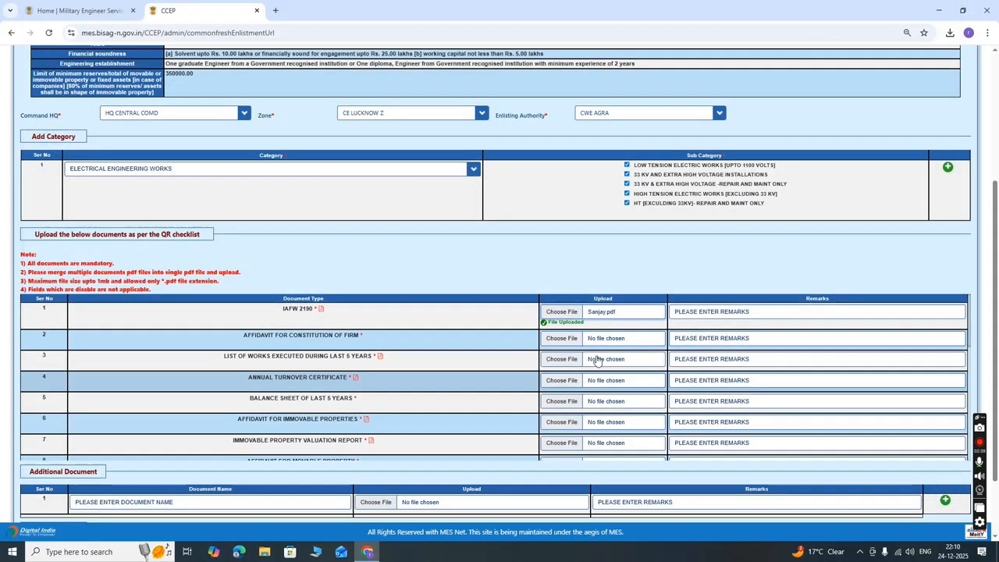
pyautogui.click(562, 338)
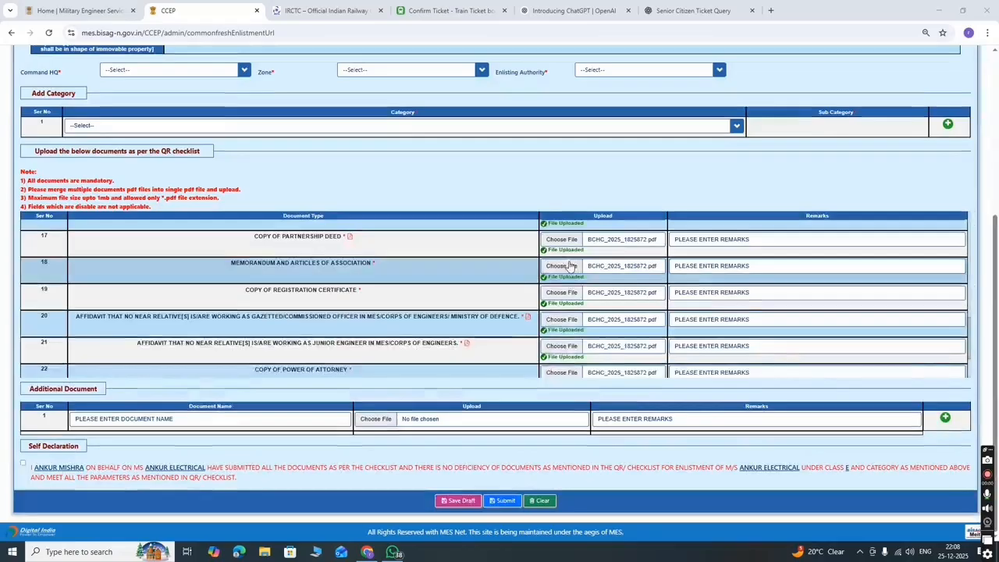
# - Download another QR checklist PDF copy from the red icon beside IAFW 2190
pyautogui.scroll(-3, 570, 268)
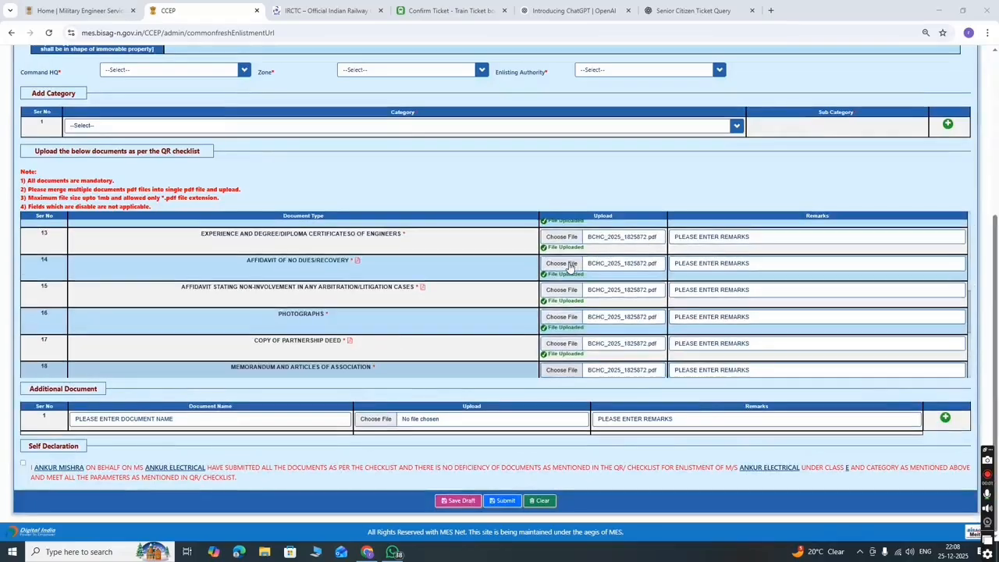
pyautogui.scroll(10, 570, 268)
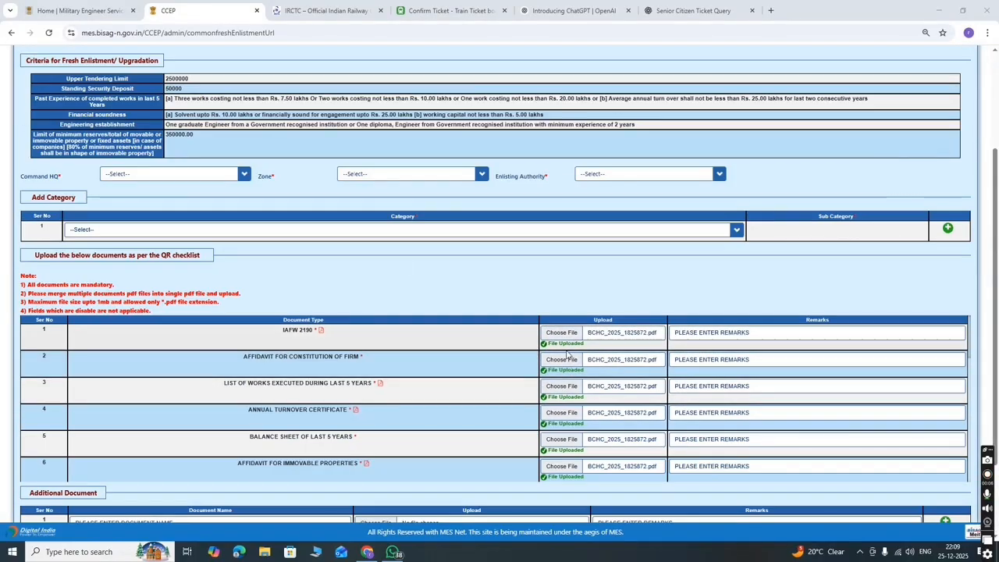
pyautogui.scroll(-6, 567, 355)
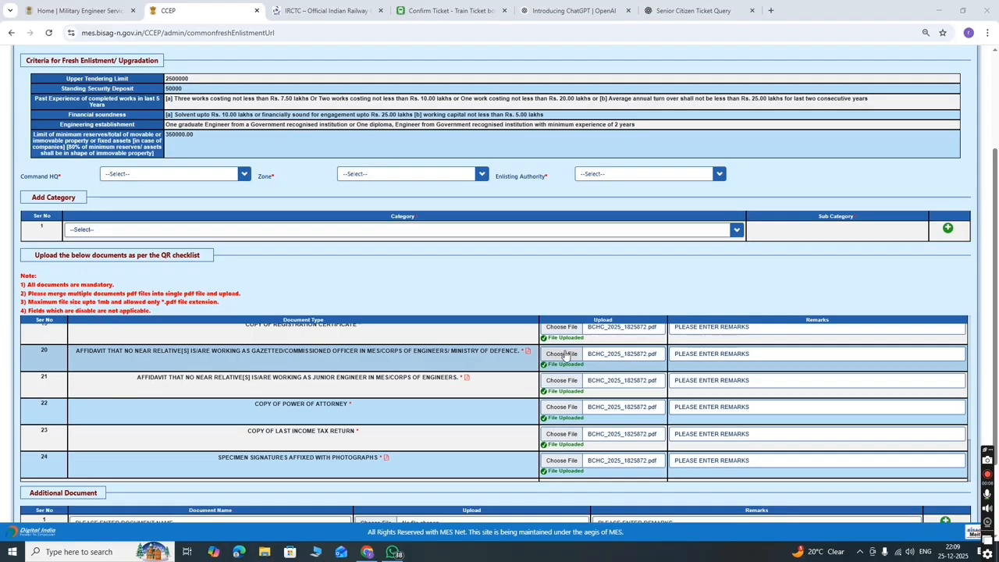
pyautogui.scroll(10, 323, 355)
pyautogui.scroll(-3, 359, 363)
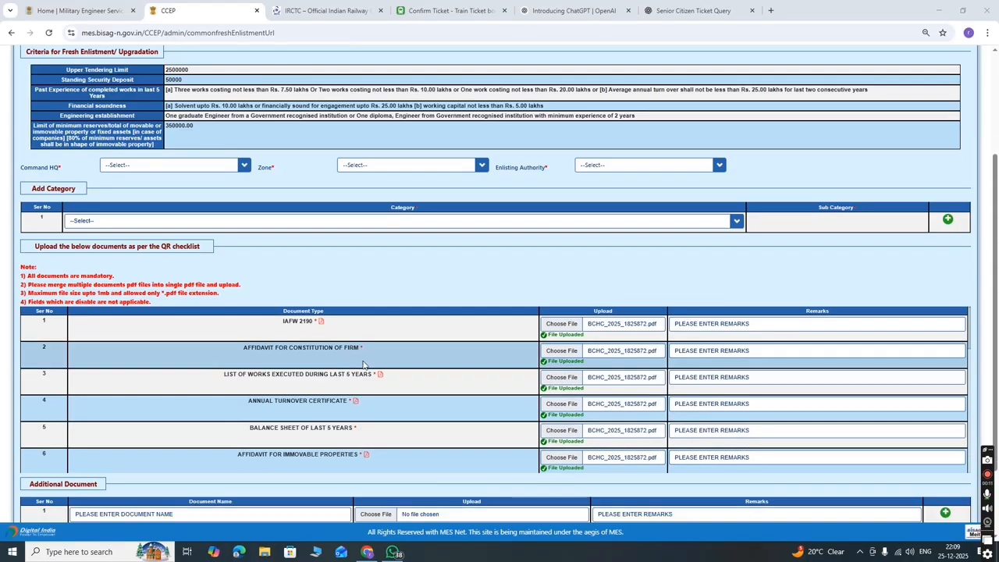
pyautogui.click(320, 323)
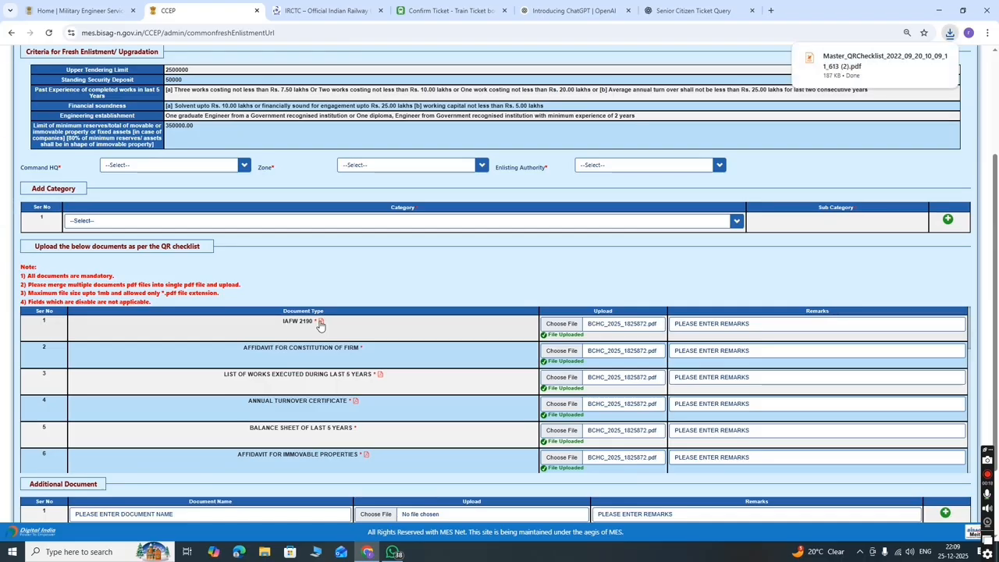
pyautogui.click(824, 57)
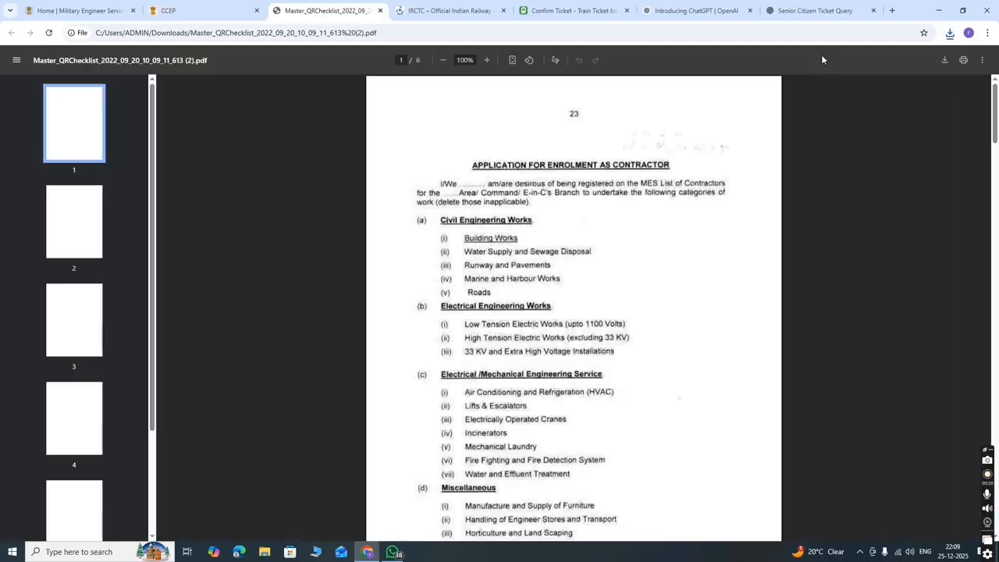
pyautogui.scroll(-20, 491, 113)
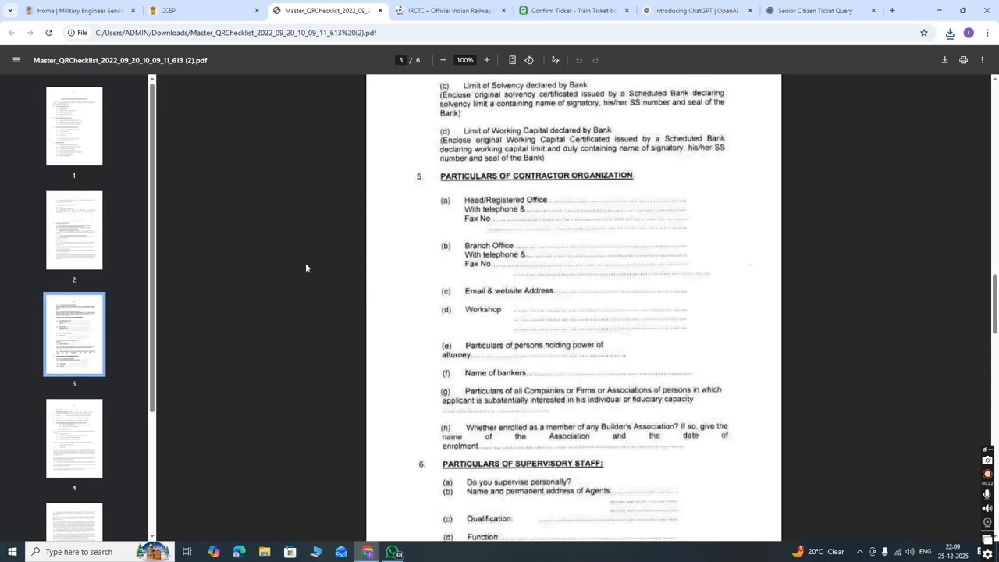
pyautogui.scroll(-3, 68, 507)
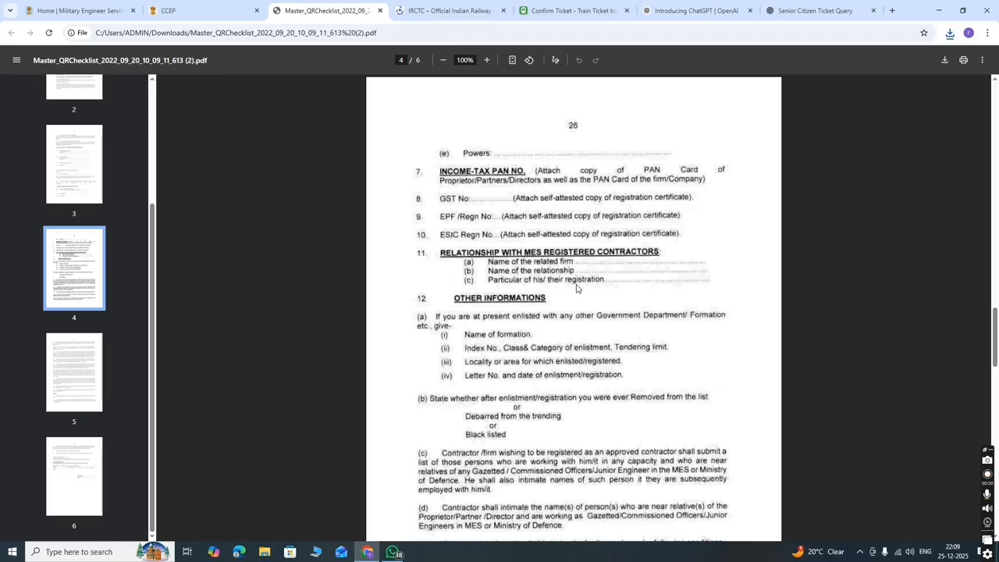
pyautogui.scroll(20, 582, 259)
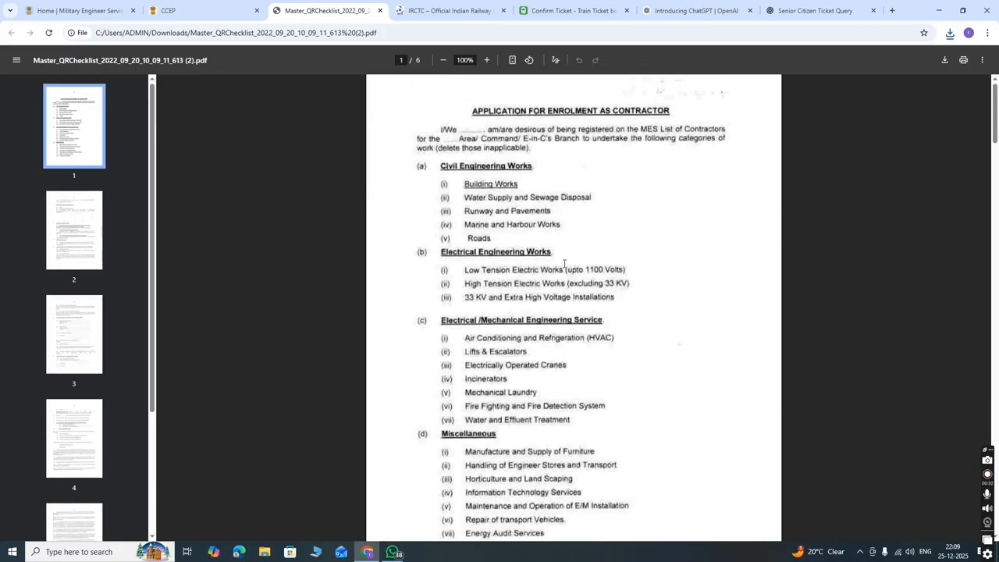
pyautogui.scroll(-10, 547, 271)
pyautogui.scroll(2, 522, 272)
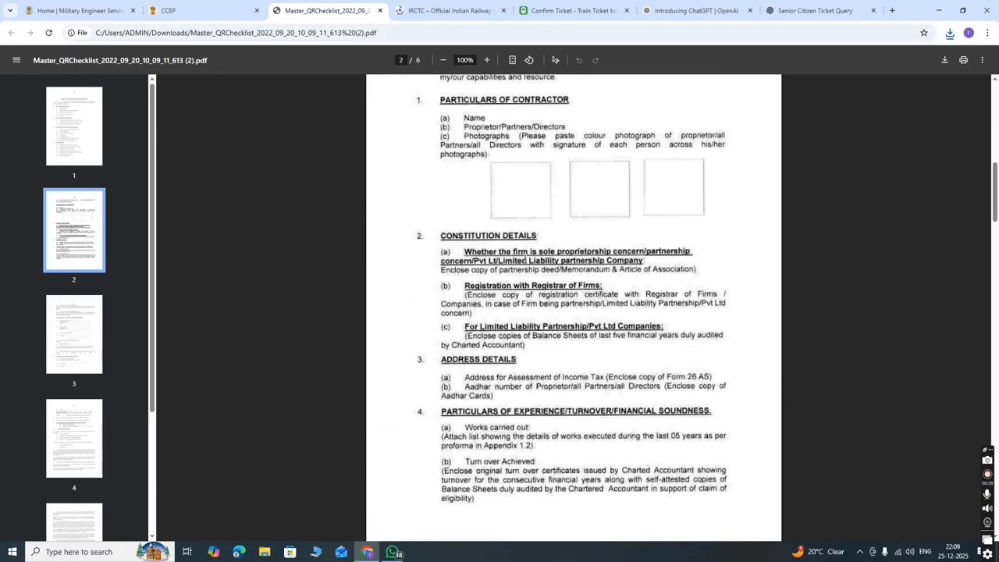
pyautogui.scroll(8, 510, 224)
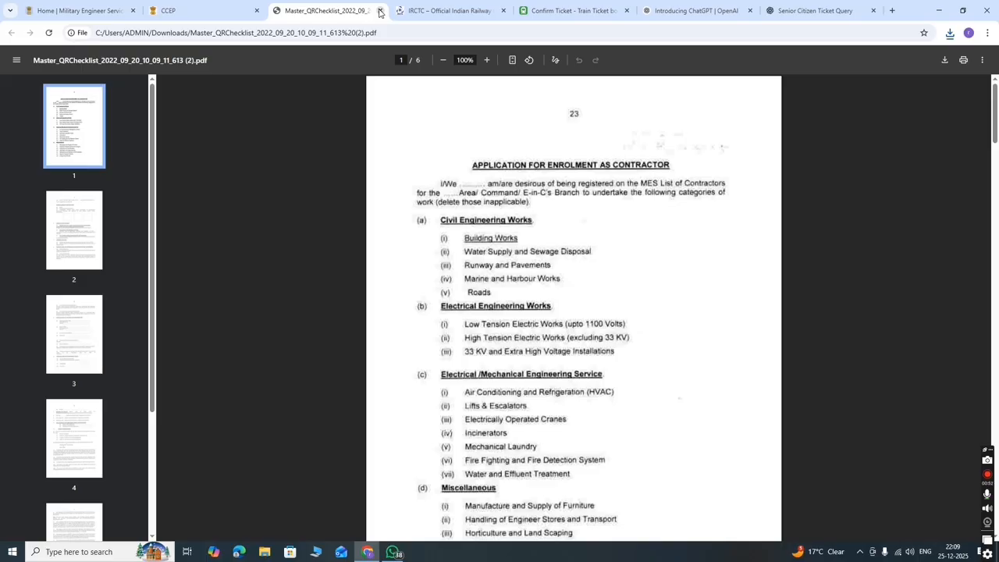
pyautogui.click(380, 10)
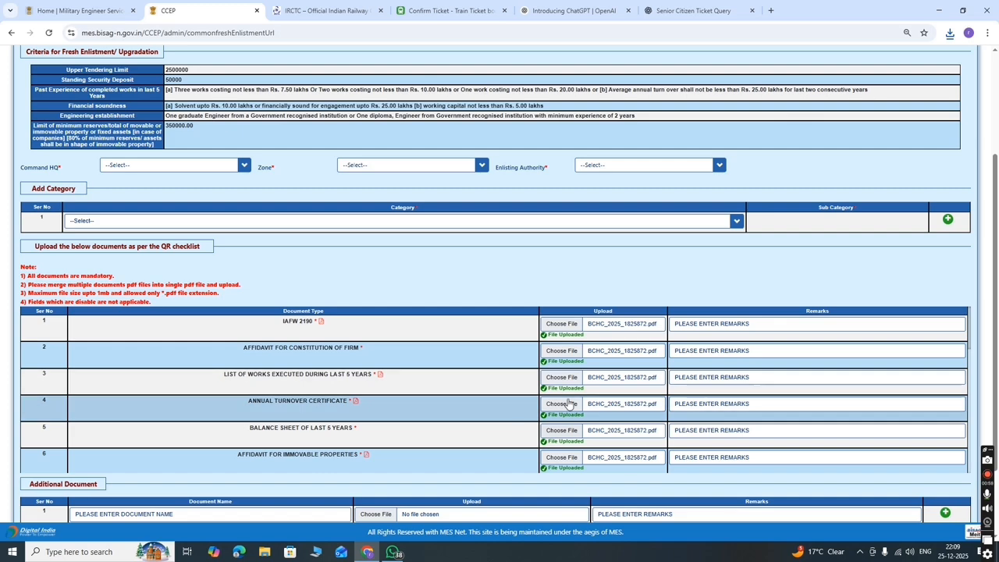
# - Enter the remark 'MY NEW REGISTATION FORM' for the IAFW 2190 document in row 1
pyautogui.click(743, 323)
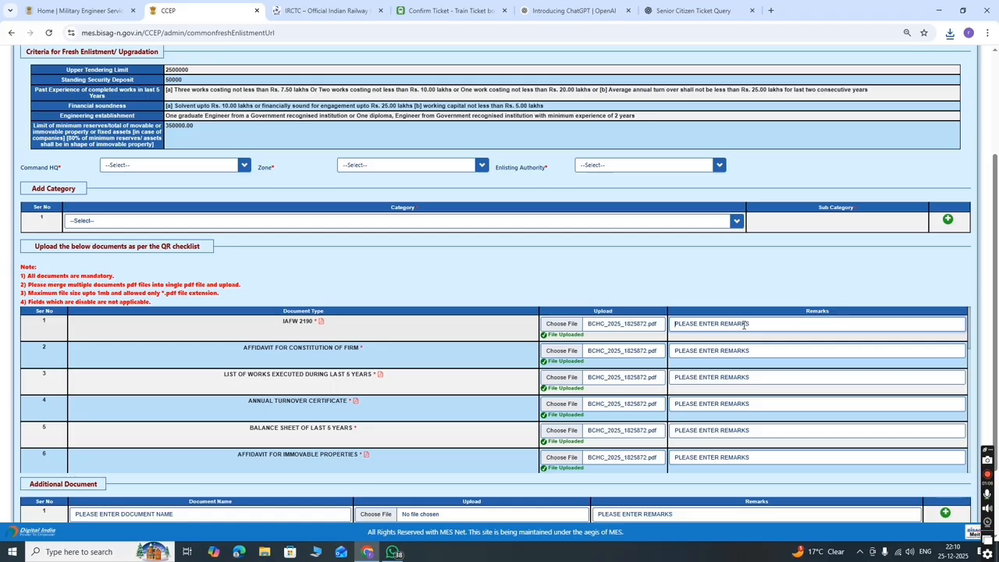
pyautogui.write('MY NEW REGISTATION FORM')
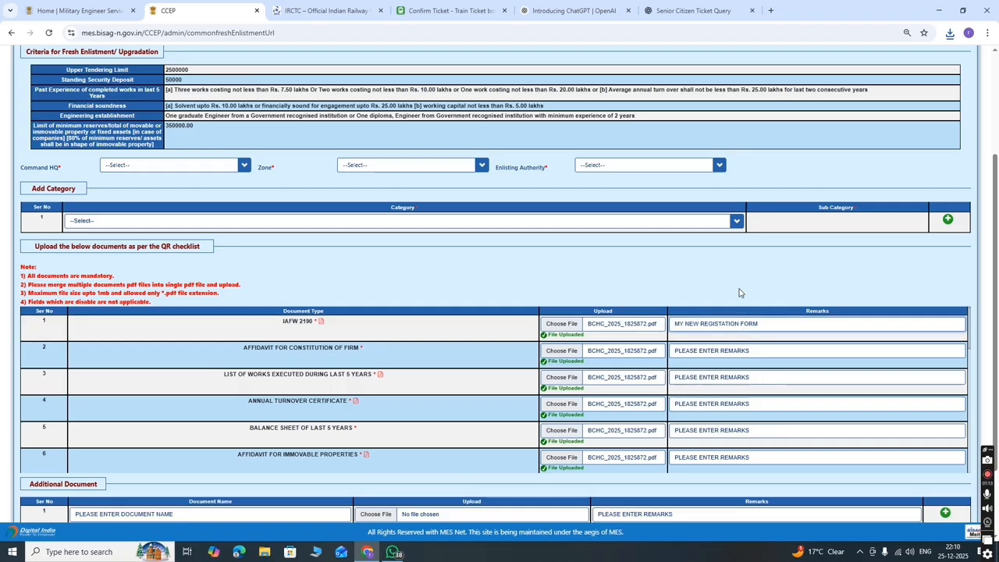
pyautogui.click(733, 345)
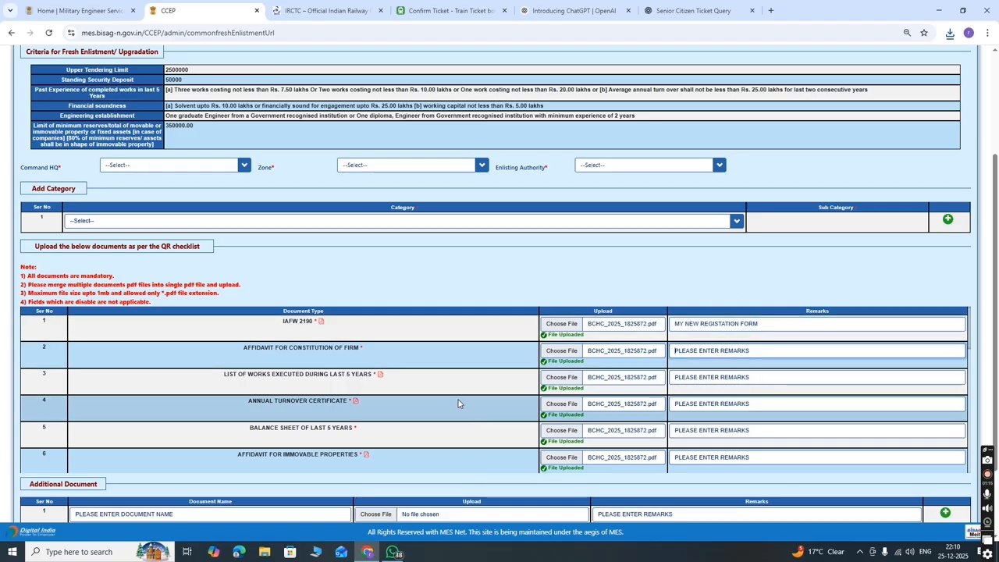
pyautogui.scroll(-6, 459, 404)
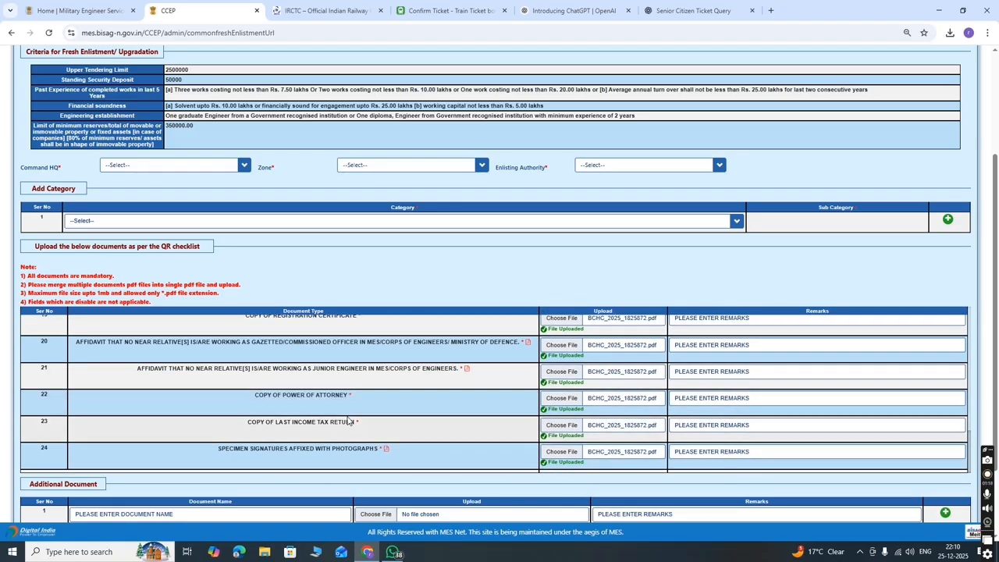
pyautogui.scroll(-2, 458, 404)
# - Set the category to ELECTRICAL ENGINEERING WORKS and tick its sub-categories
pyautogui.scroll(3, 231, 317)
pyautogui.click(209, 280)
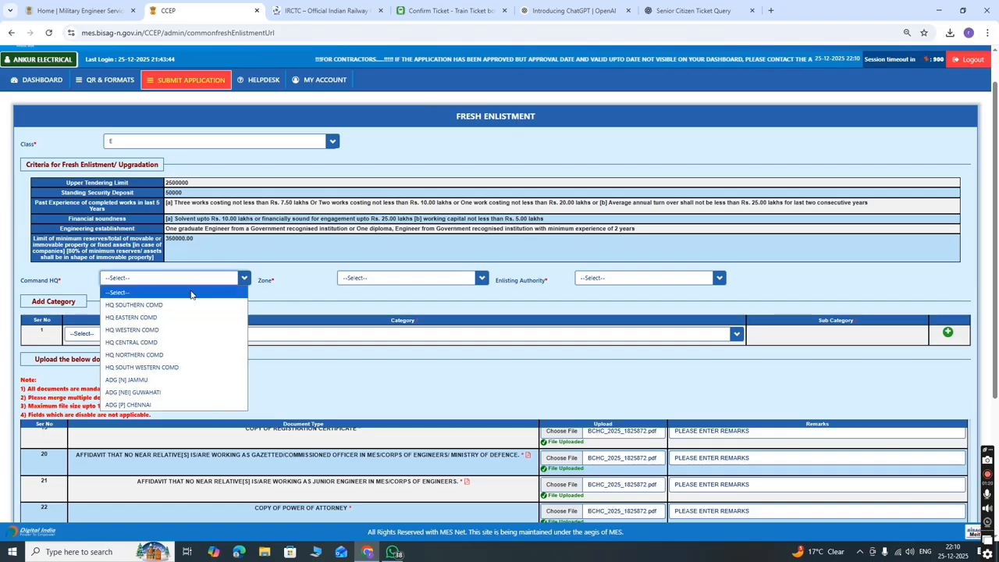
pyautogui.click(195, 335)
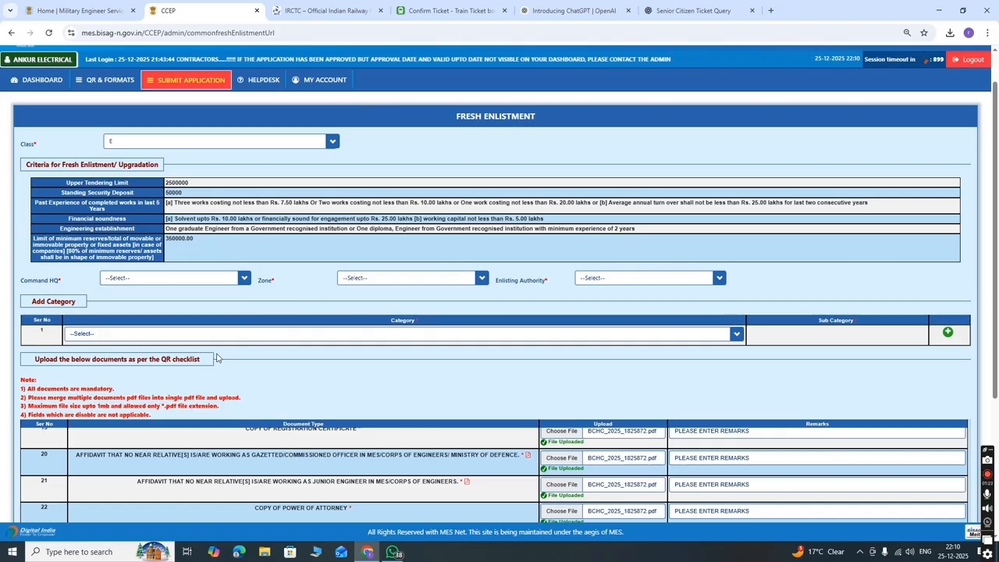
pyautogui.click(195, 334)
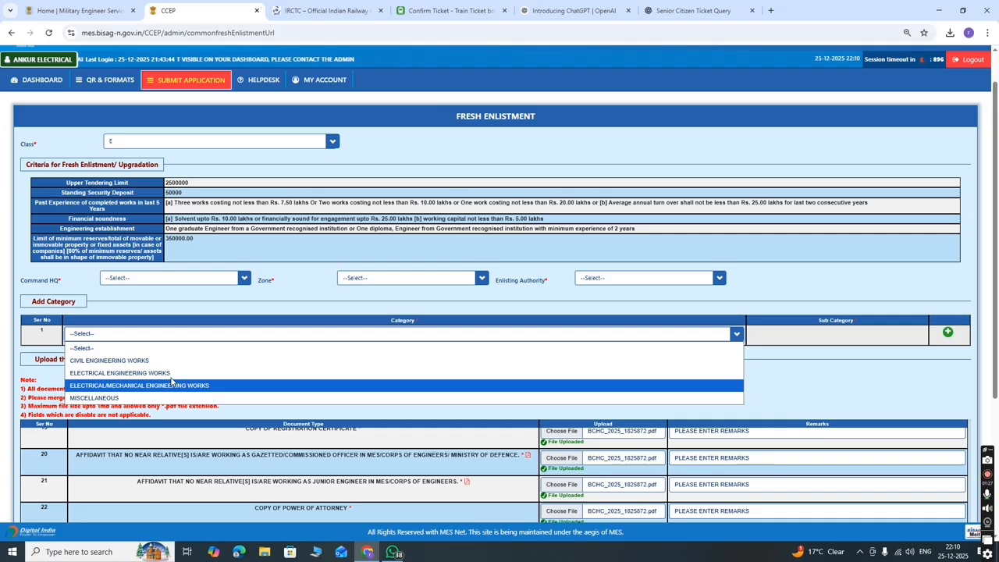
pyautogui.click(181, 373)
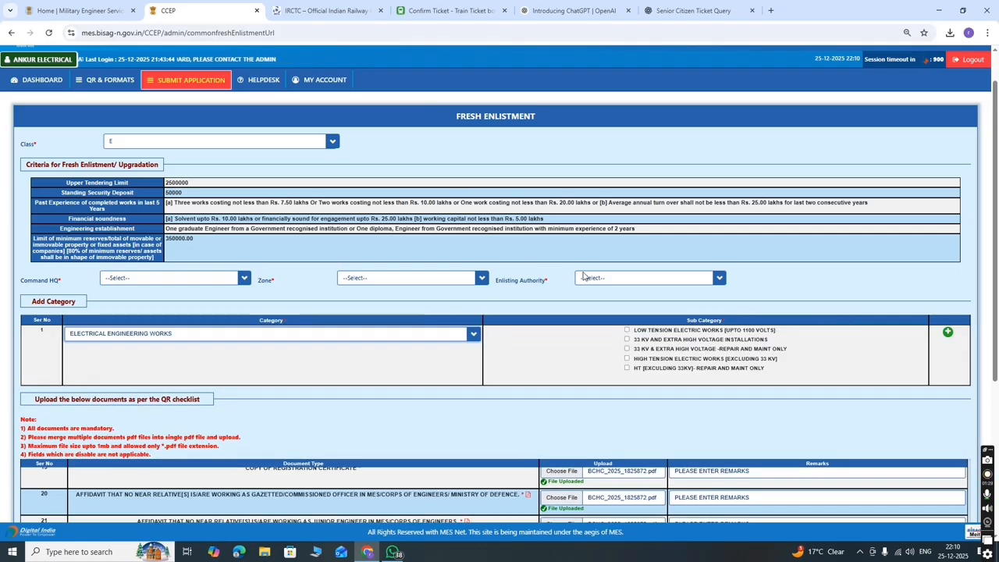
pyautogui.click(627, 330)
pyautogui.click(627, 349)
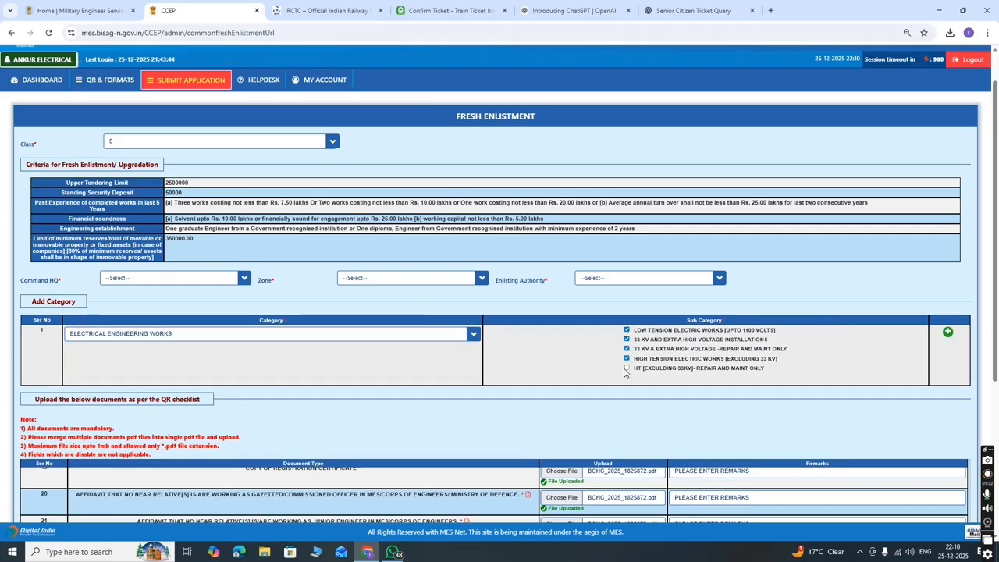
# - Start naming the additional document by typing 'AD' in its Document Name
pyautogui.scroll(-3, 615, 375)
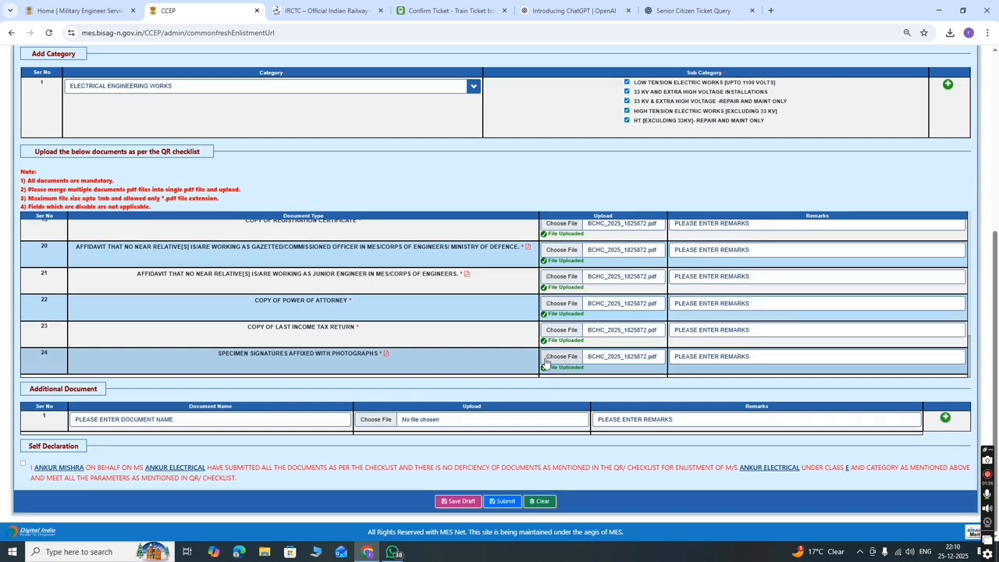
pyautogui.click(124, 420)
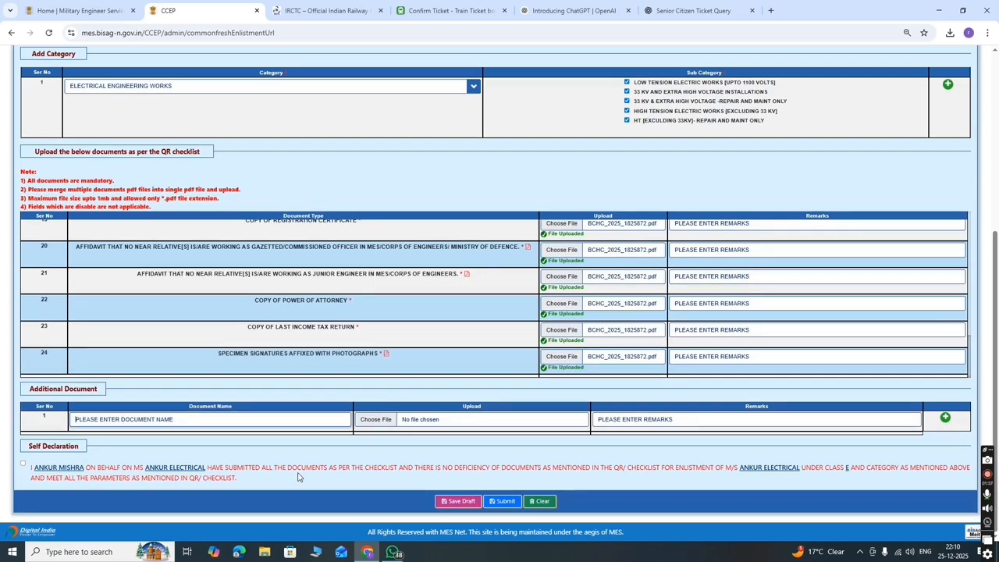
pyautogui.write('ADHAR')
# - Upload BCHC_2025_1825872.pdf from Downloads as the additional AADHAR document, replacing the checklist PDF
pyautogui.click(369, 420)
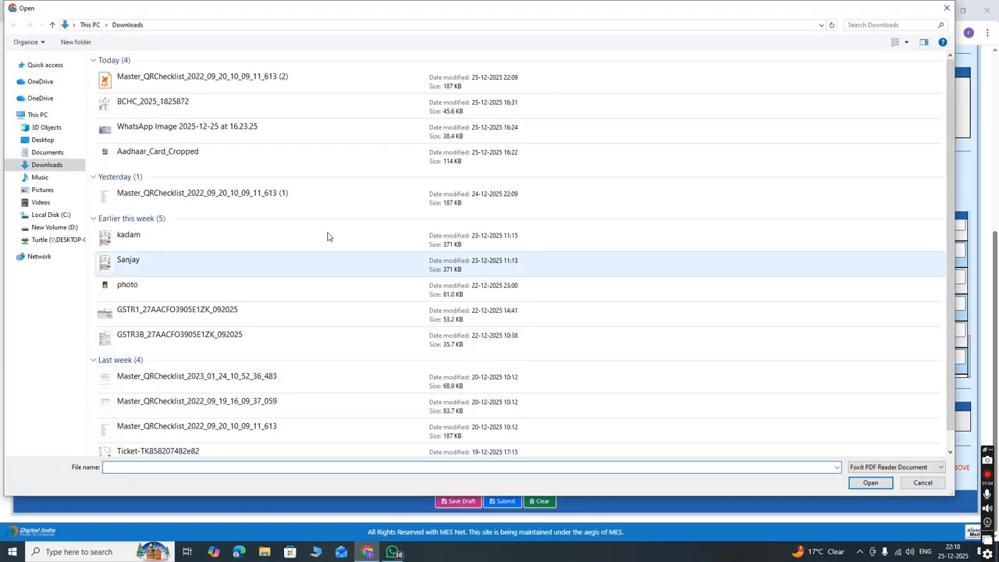
pyautogui.click(258, 78)
pyautogui.click(870, 482)
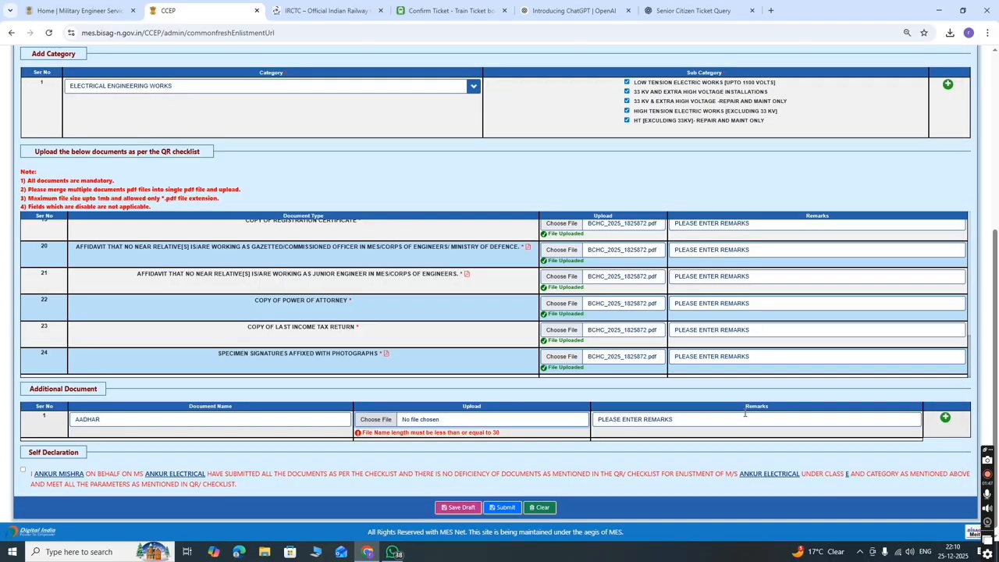
pyautogui.click(376, 420)
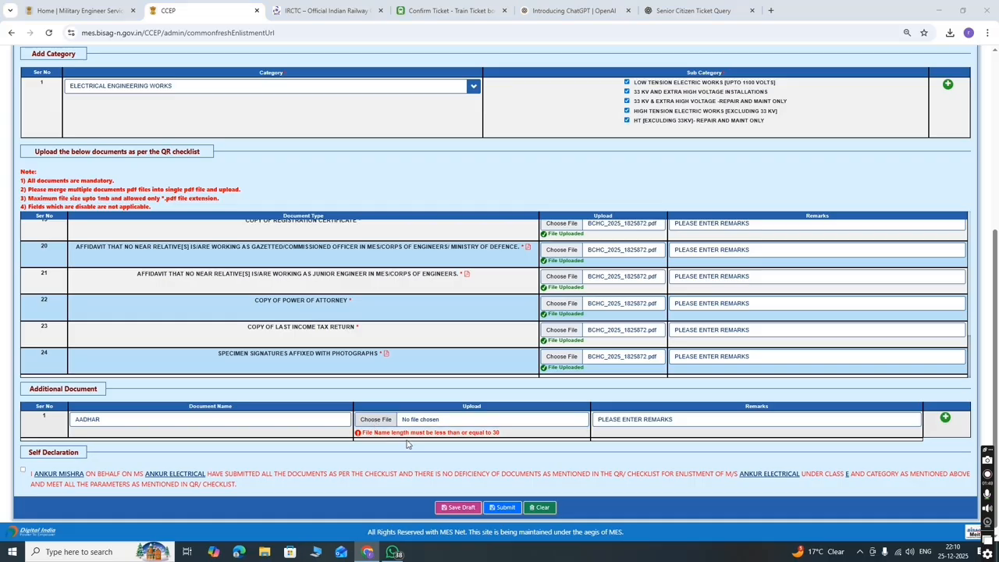
pyautogui.click(163, 107)
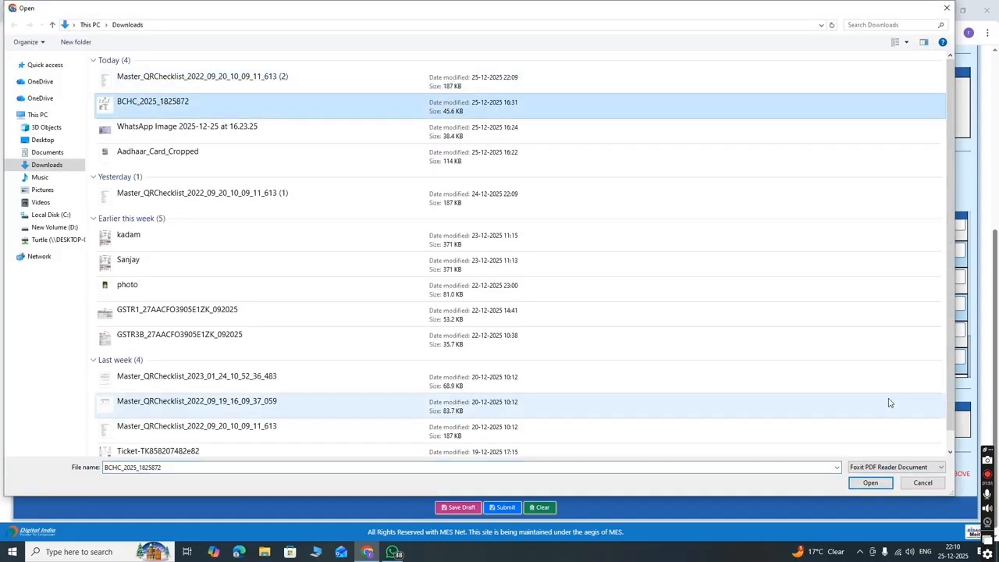
pyautogui.click(871, 482)
# - Enter the remark 'FJSDFJ' for the additional AADHAR document
pyautogui.click(606, 420)
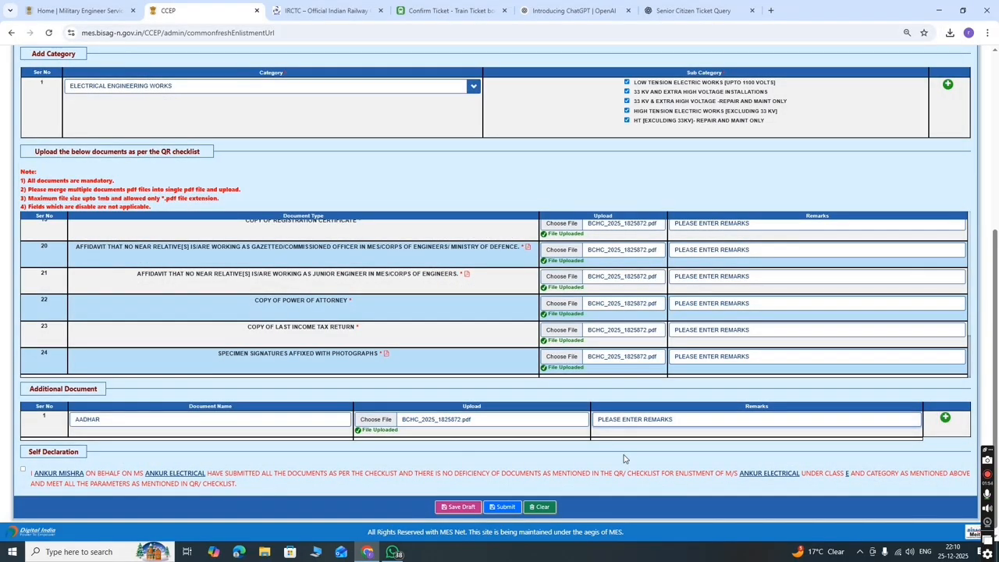
pyautogui.write('F.')
pyautogui.scroll(10, 452, 312)
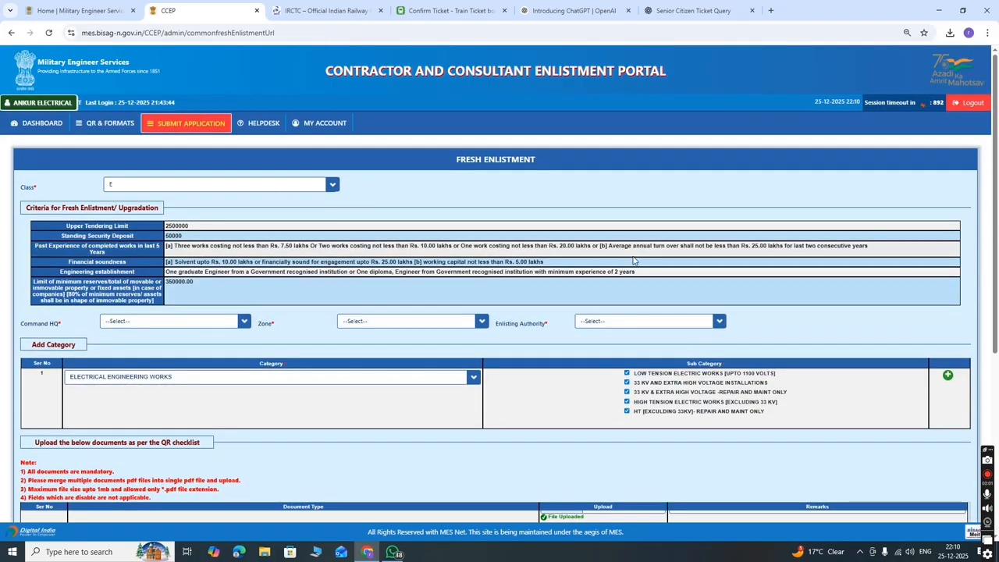
pyautogui.scroll(-3, 634, 260)
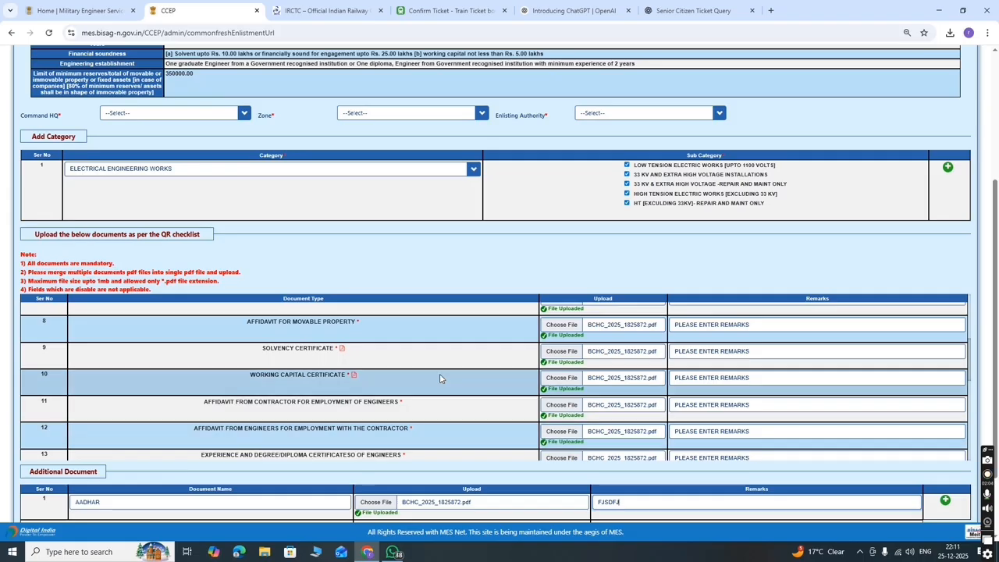
pyautogui.scroll(-6, 440, 379)
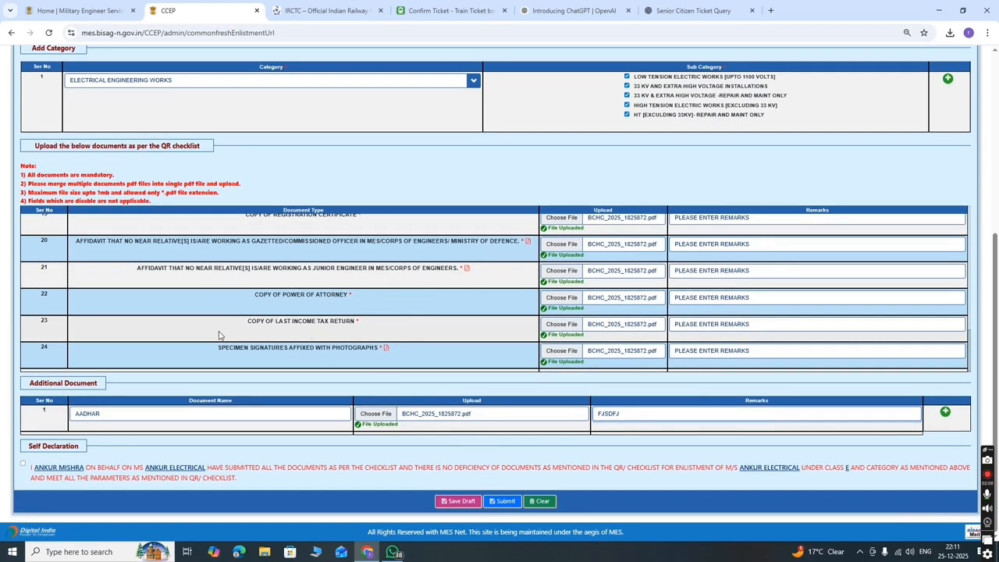
pyautogui.click(24, 464)
pyautogui.scroll(6, 248, 297)
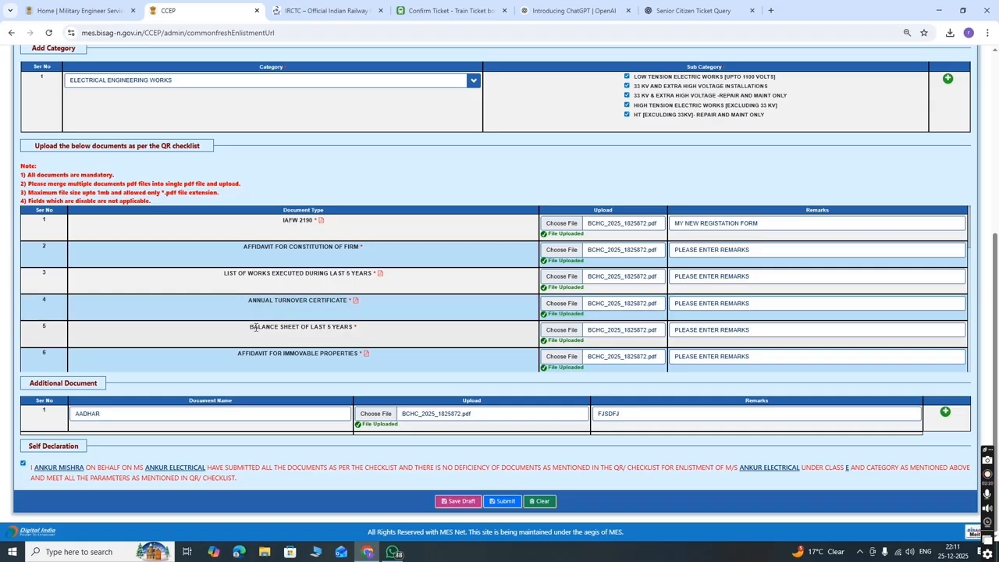
pyautogui.scroll(-2, 289, 317)
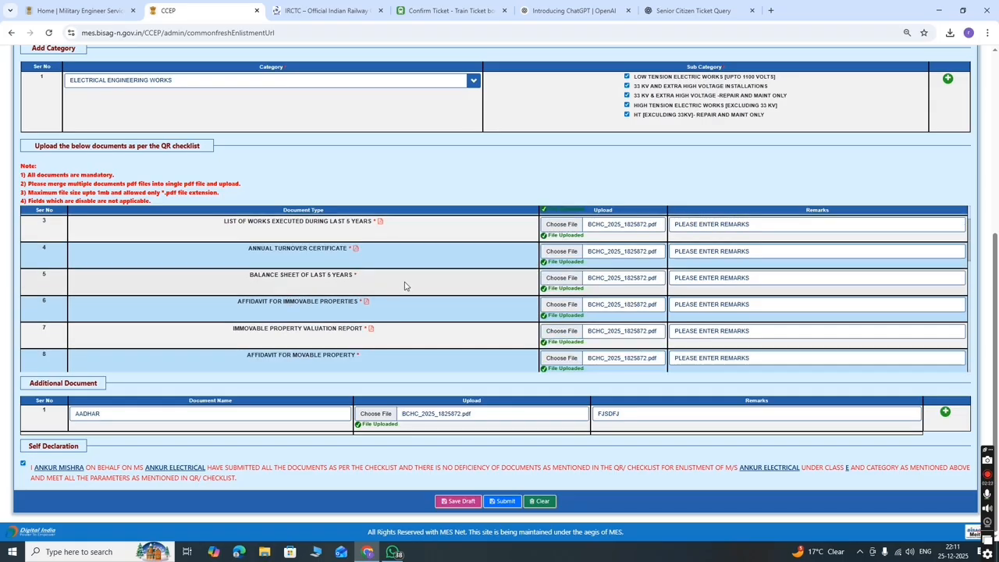
pyautogui.scroll(-2, 389, 288)
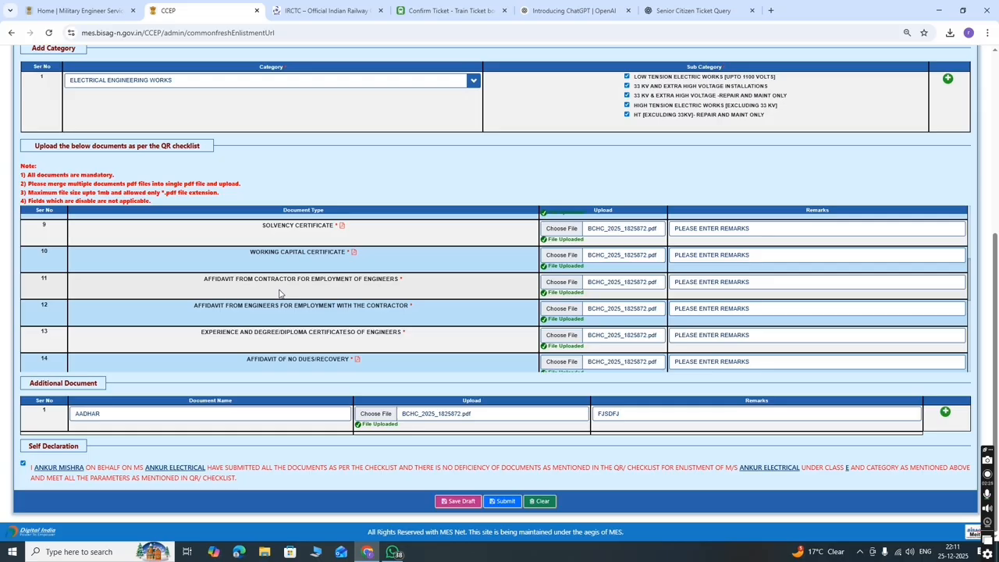
pyautogui.scroll(-3, 277, 276)
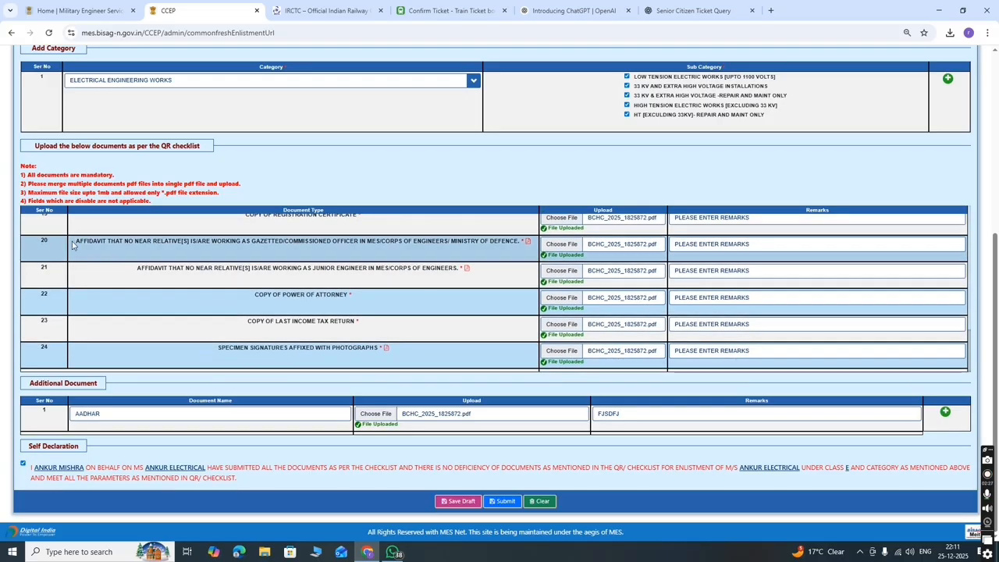
pyautogui.moveTo(77, 241); pyautogui.dragTo(451, 374)
pyautogui.click(449, 373)
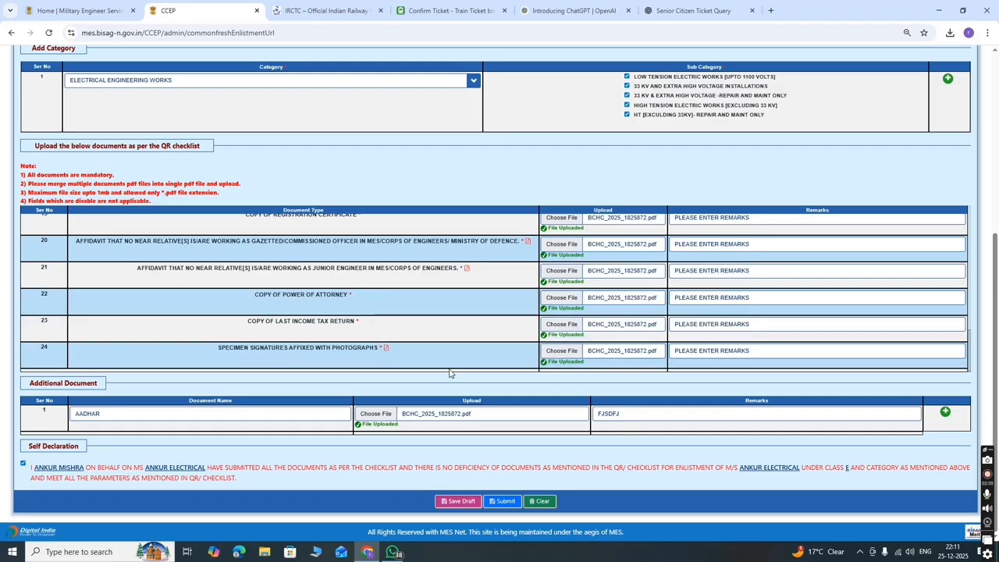
pyautogui.scroll(10, 557, 282)
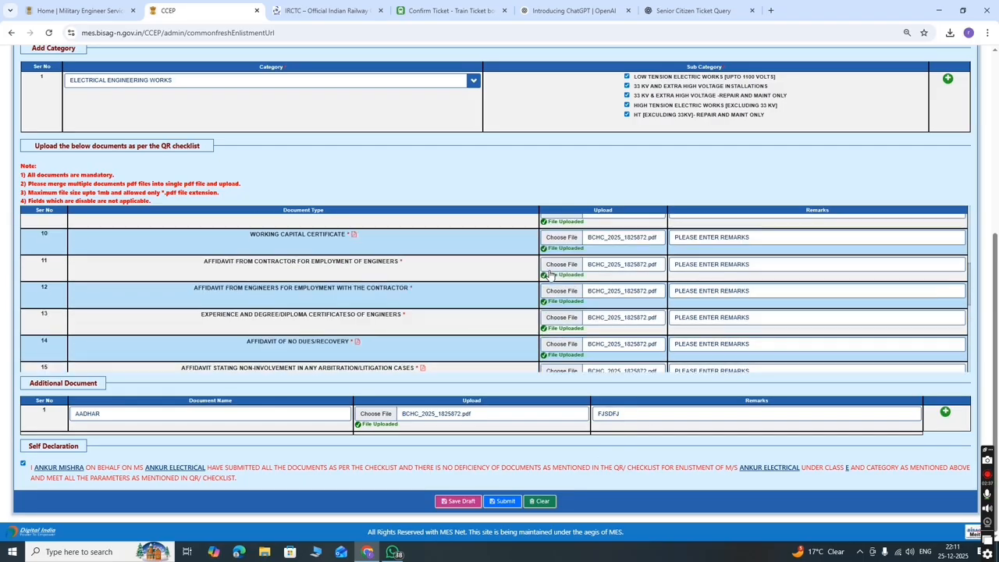
pyautogui.scroll(-4, 330, 301)
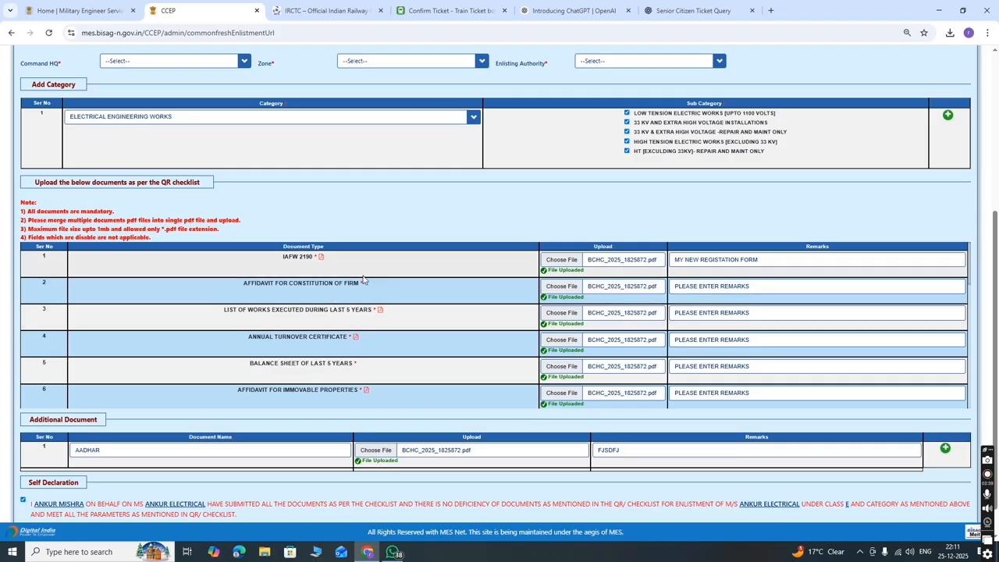
pyautogui.scroll(-6, 332, 320)
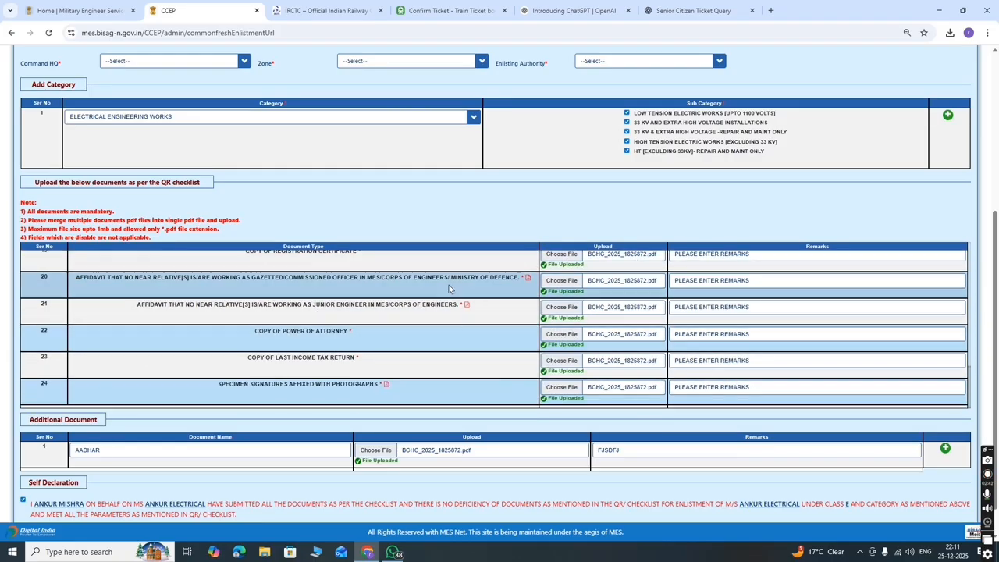
pyautogui.scroll(10, 304, 330)
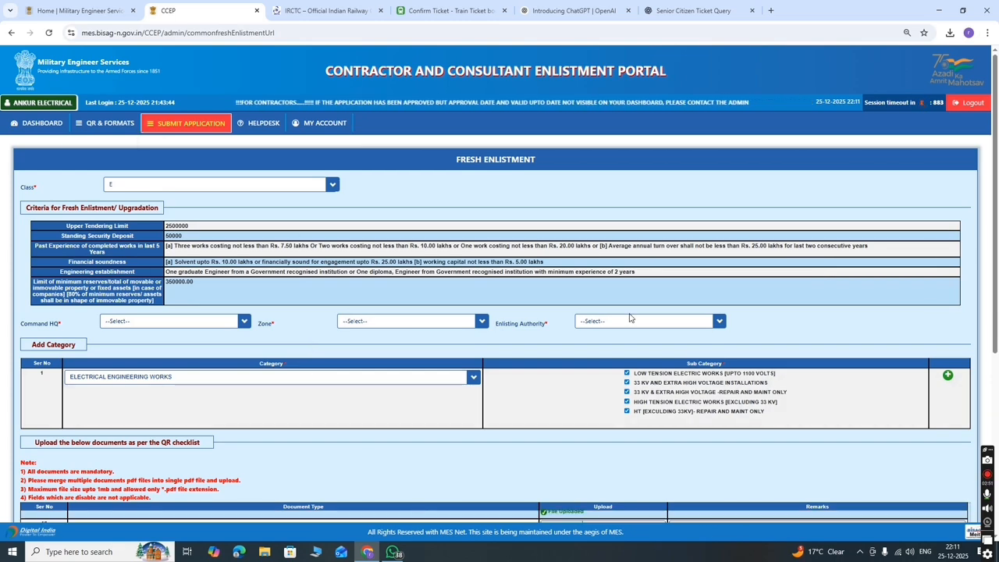
pyautogui.scroll(-8, 690, 356)
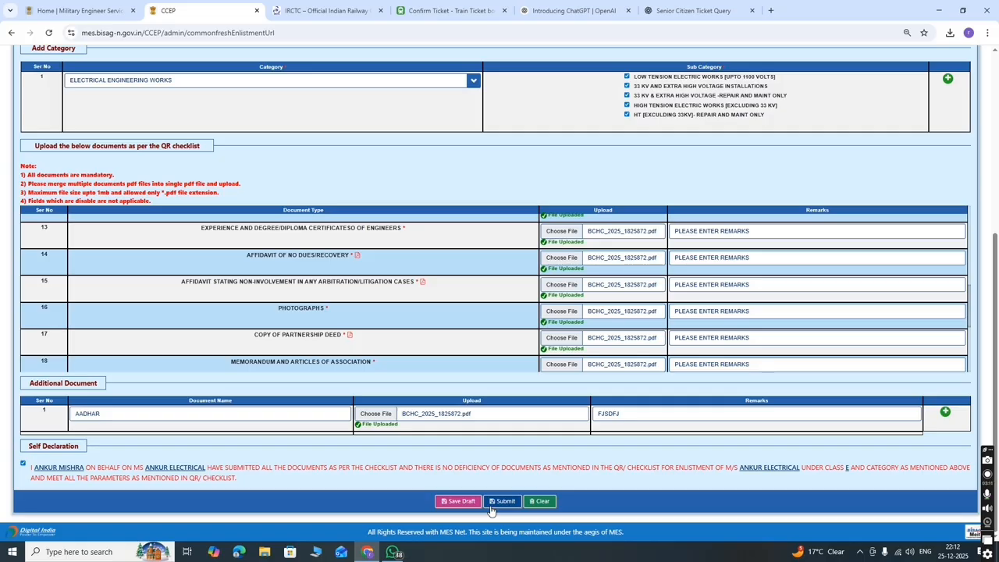
# - Upload BCHC_2025_1825872 from Downloads to the Memorandum and Articles of Association row
pyautogui.click(555, 367)
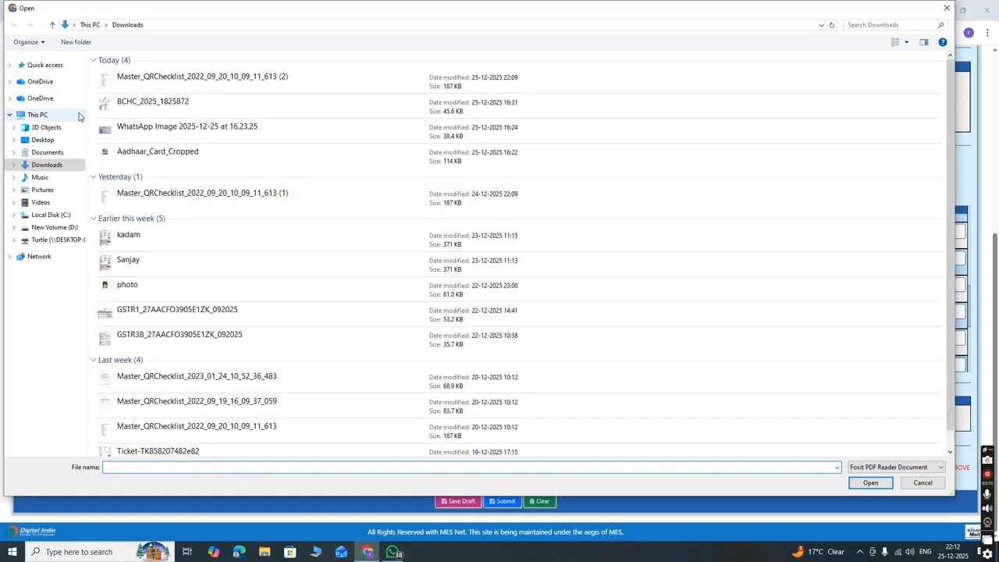
pyautogui.click(546, 106)
pyautogui.click(868, 482)
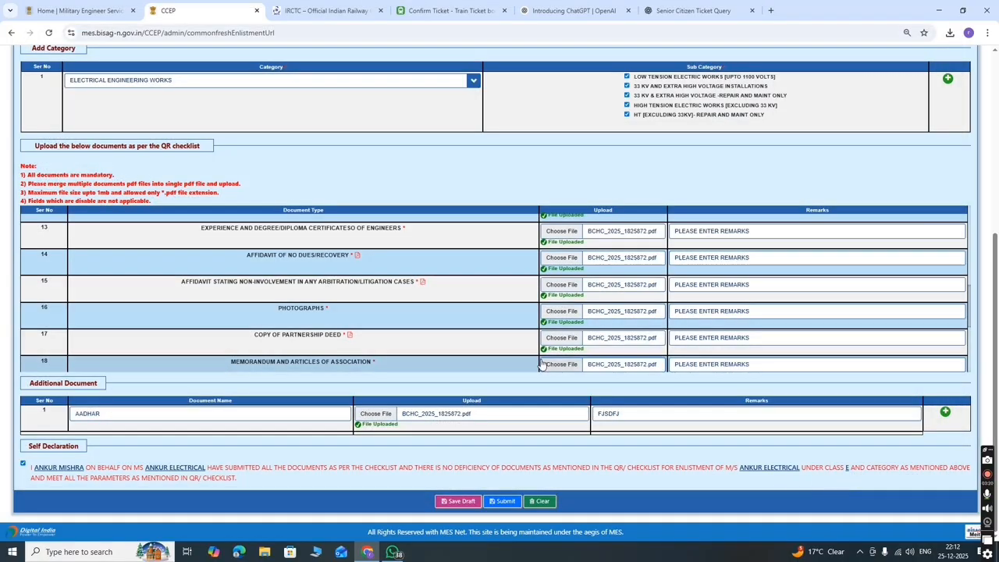
# - Review the document table and highlight the firm name in the self-declaration
pyautogui.scroll(5, 453, 342)
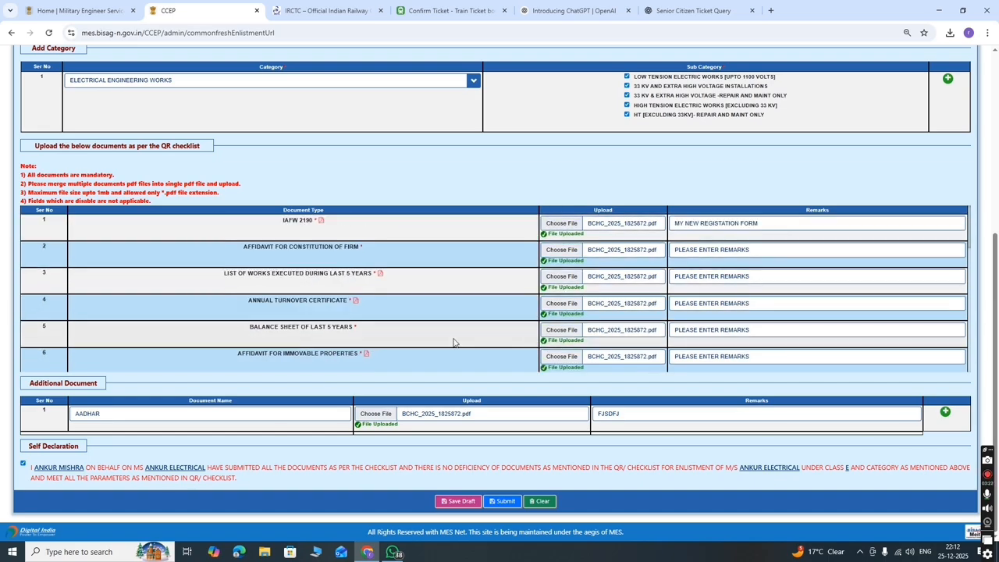
pyautogui.scroll(5, 512, 330)
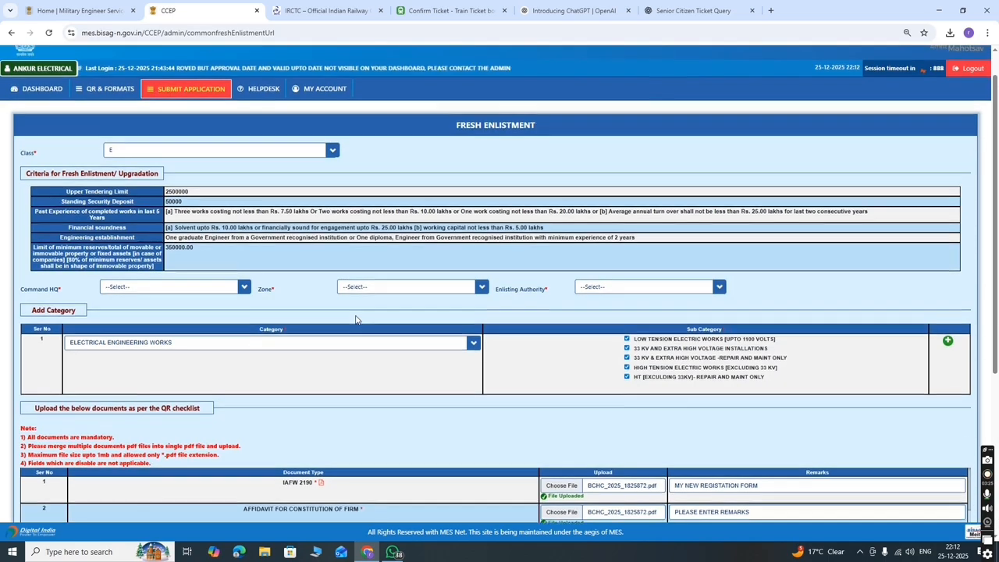
pyautogui.scroll(-5, 497, 320)
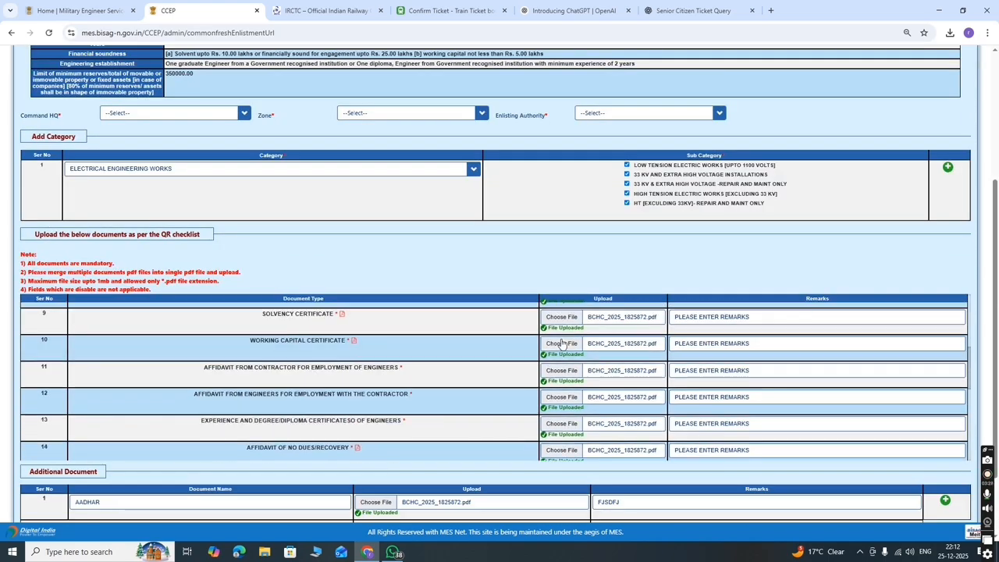
pyautogui.scroll(-10, 541, 374)
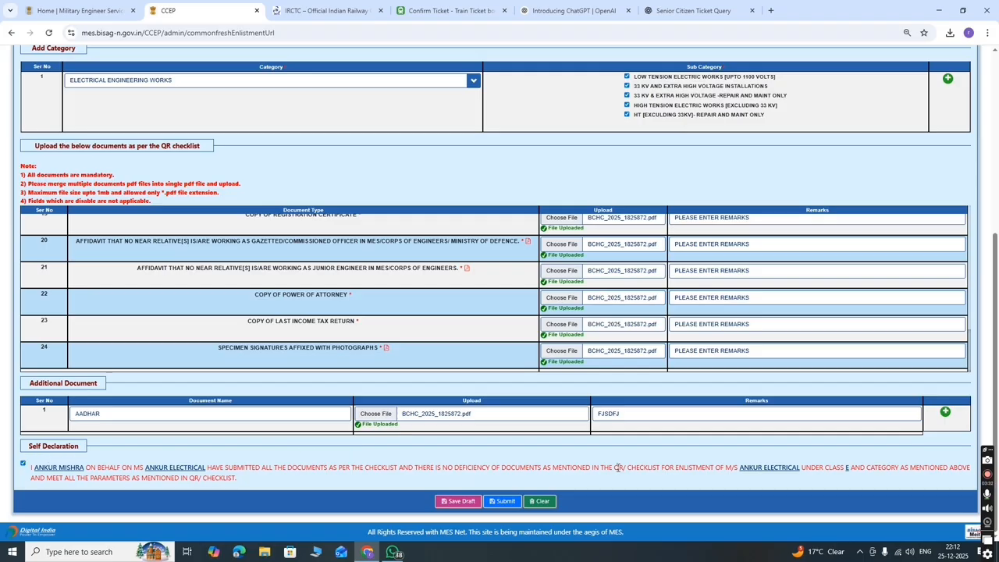
pyautogui.moveTo(144, 467); pyautogui.dragTo(210, 466)
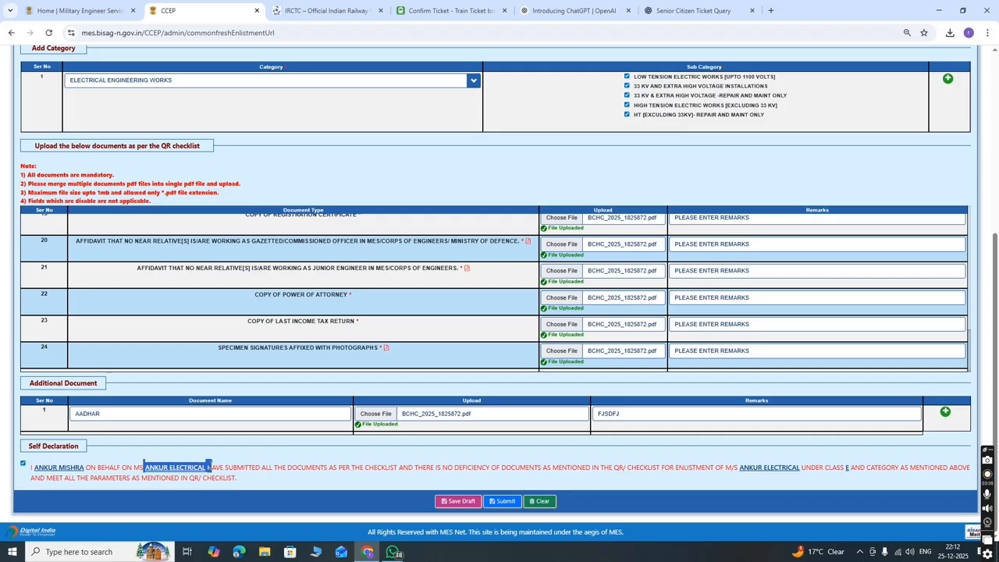
# - Attempt to submit the enlistment application and confirm the prompt
pyautogui.click(505, 503)
pyautogui.click(546, 99)
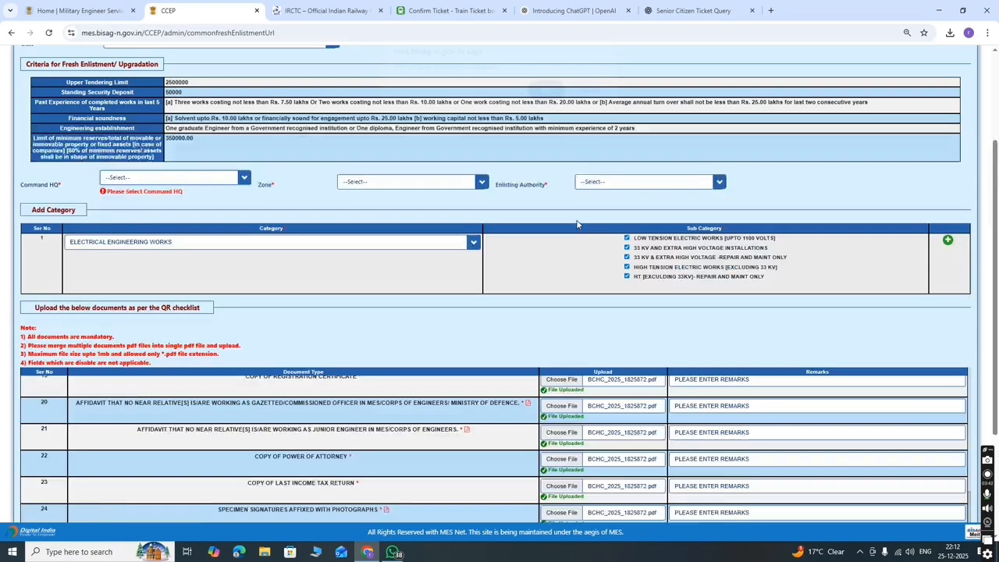
pyautogui.scroll(-3, 468, 409)
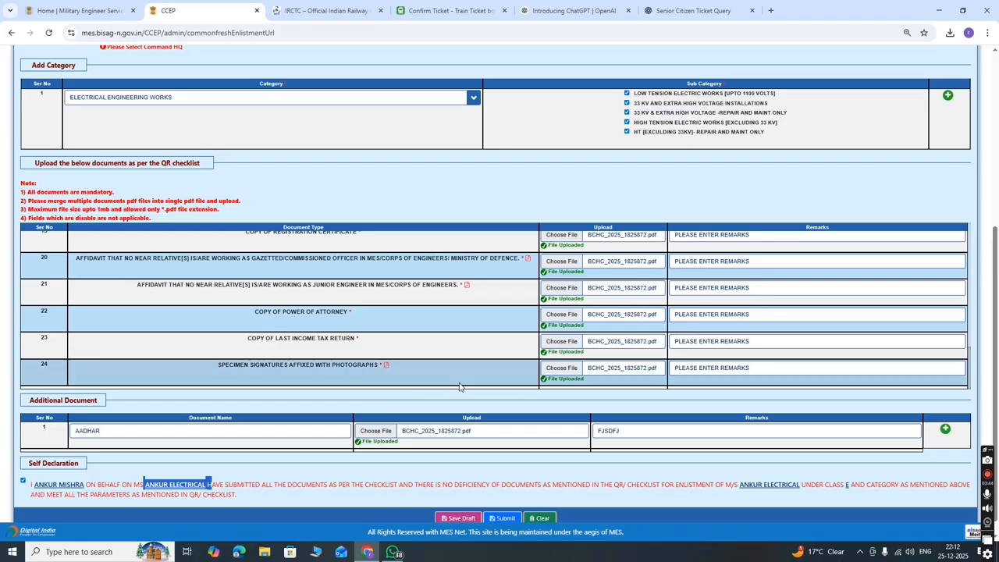
pyautogui.scroll(7, 463, 385)
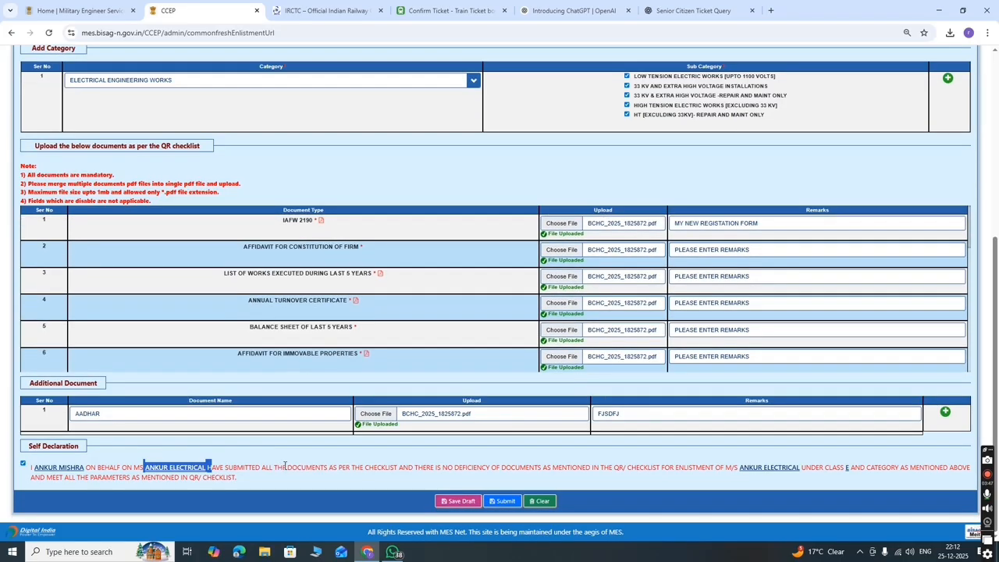
pyautogui.scroll(2, 283, 468)
# - Set Command HQ to HQ WESTERN COMD, zone CE PATHANKOT Z and enlisting authority CWE YOL
pyautogui.click(184, 173)
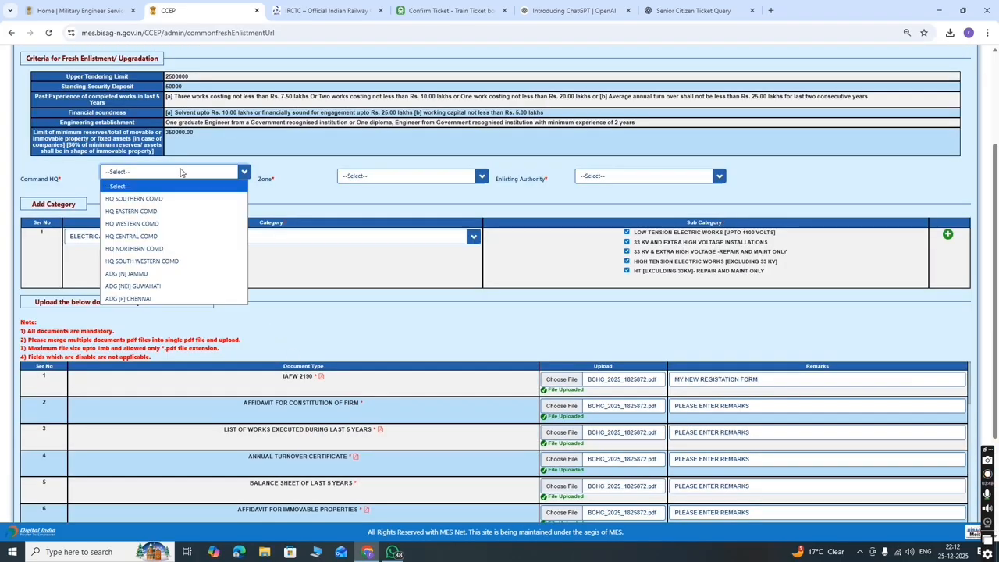
pyautogui.click(187, 225)
pyautogui.click(474, 178)
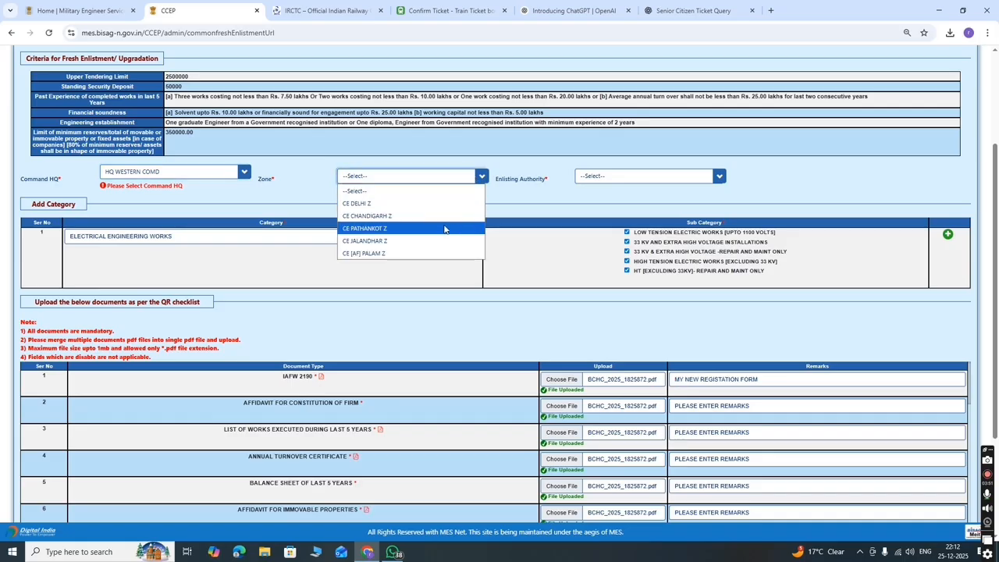
pyautogui.click(441, 227)
pyautogui.click(632, 177)
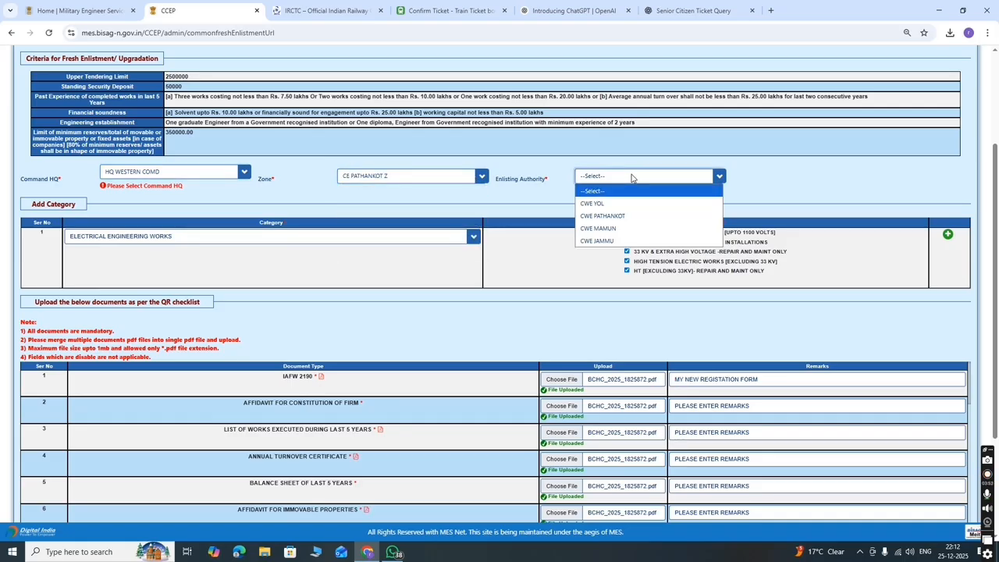
pyautogui.click(603, 216)
pyautogui.scroll(-5, 429, 333)
pyautogui.scroll(-2, 429, 332)
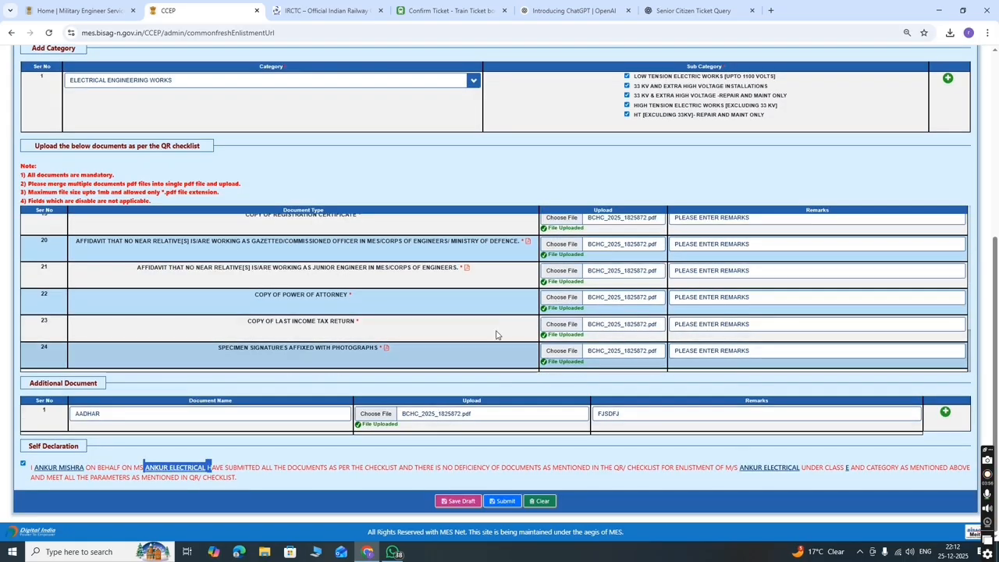
pyautogui.scroll(10, 281, 158)
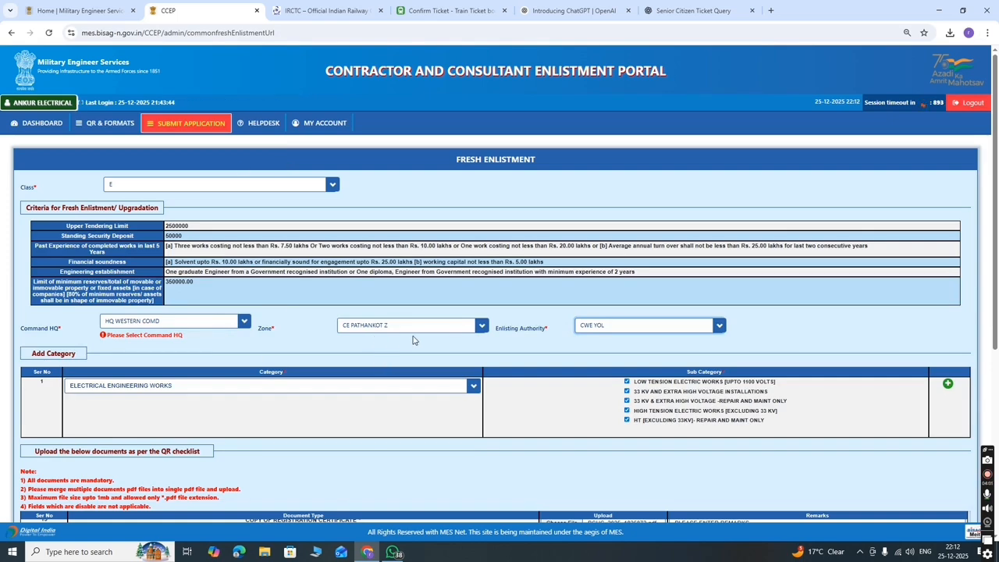
# - Resubmit the Fresh Enlistment application, confirm with OK, and wait for the 'temporarily unavailable' error
pyautogui.scroll(-5, 544, 341)
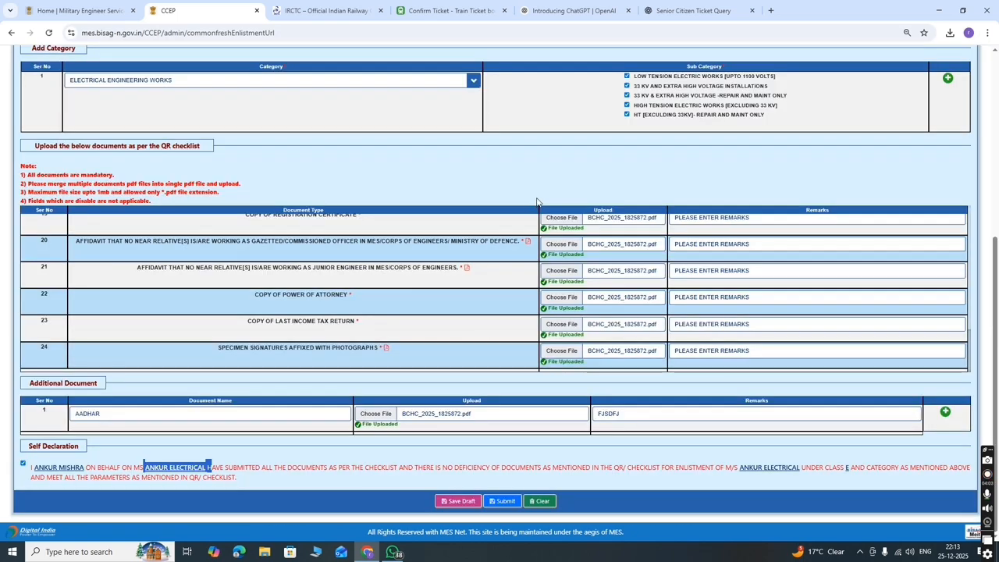
pyautogui.click(502, 501)
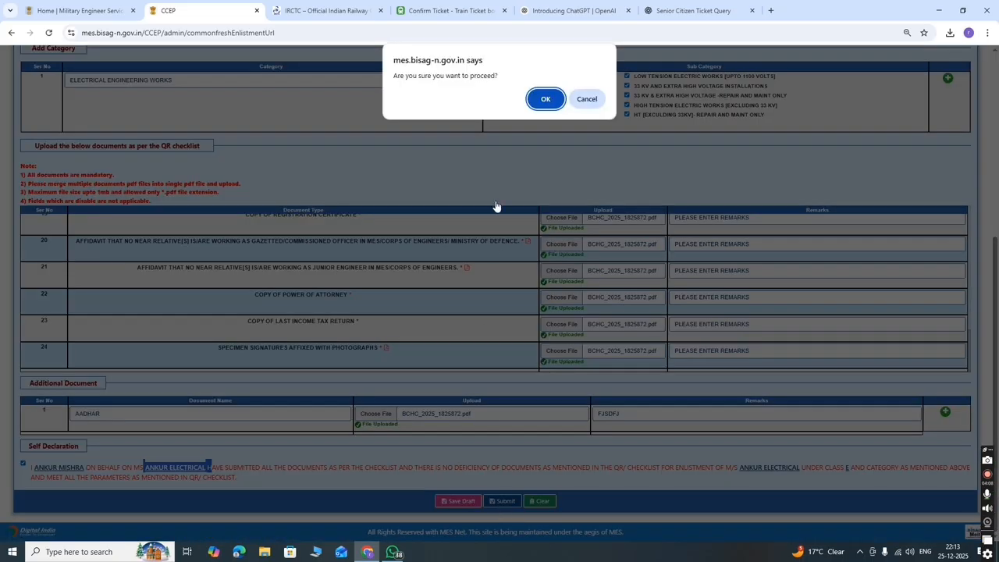
pyautogui.click(546, 99)
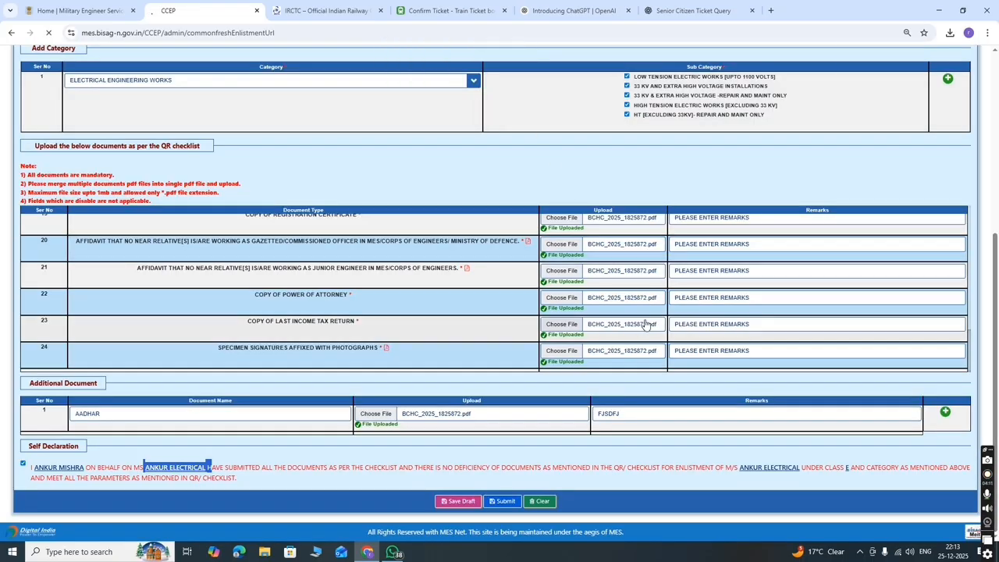
pyautogui.scroll(4, 447, 395)
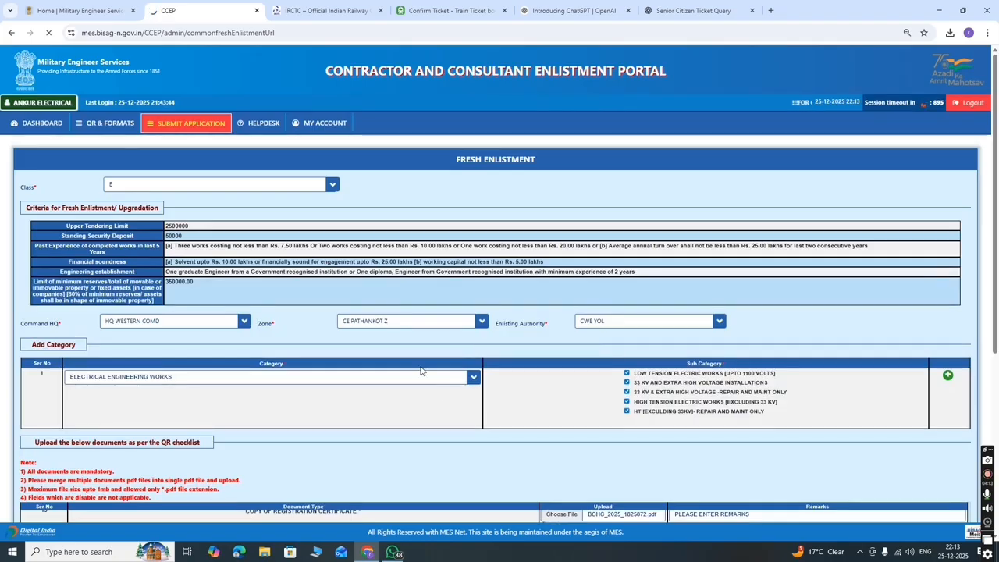
pyautogui.scroll(-2, 262, 313)
pyautogui.scroll(-2, 495, 328)
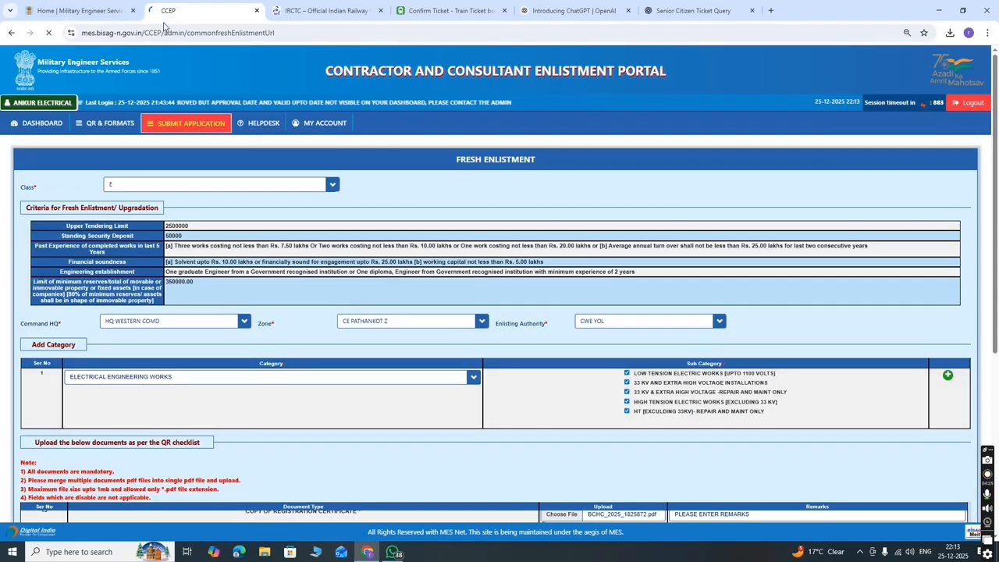
pyautogui.click(988, 474)
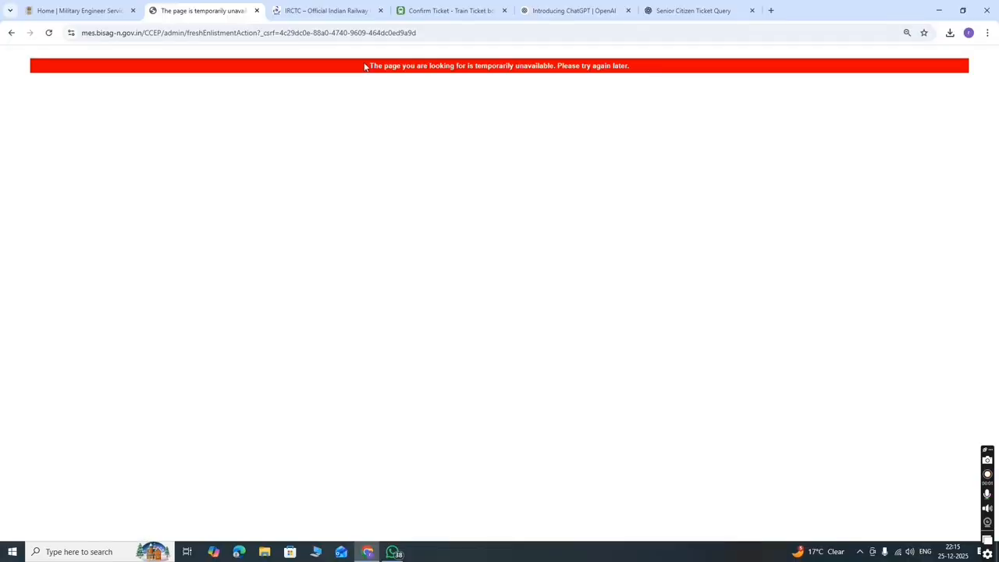
# - Select the error message text, then switch to the Home | Military Engineer Services tab
pyautogui.moveTo(407, 68); pyautogui.dragTo(642, 84)
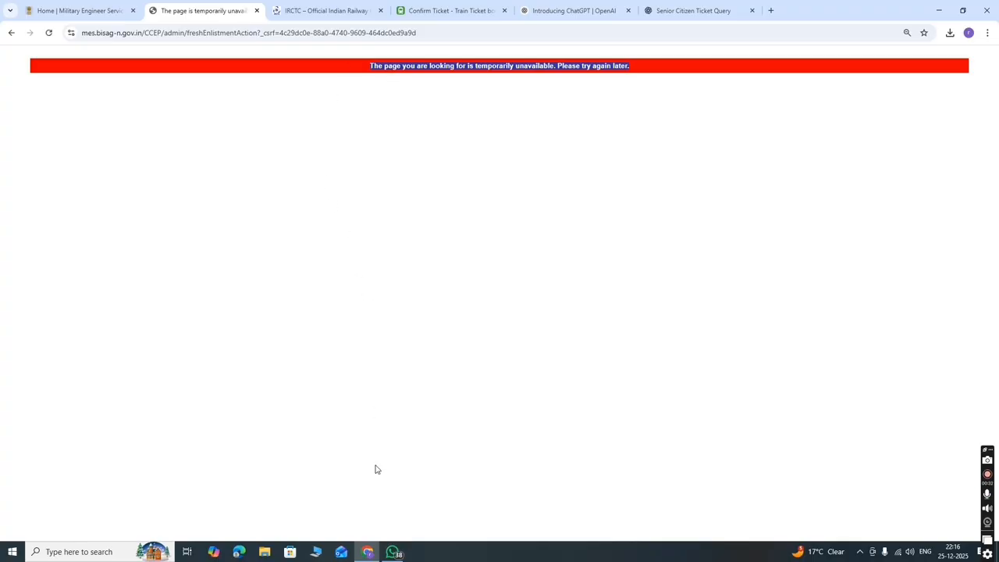
pyautogui.moveTo(392, 553)
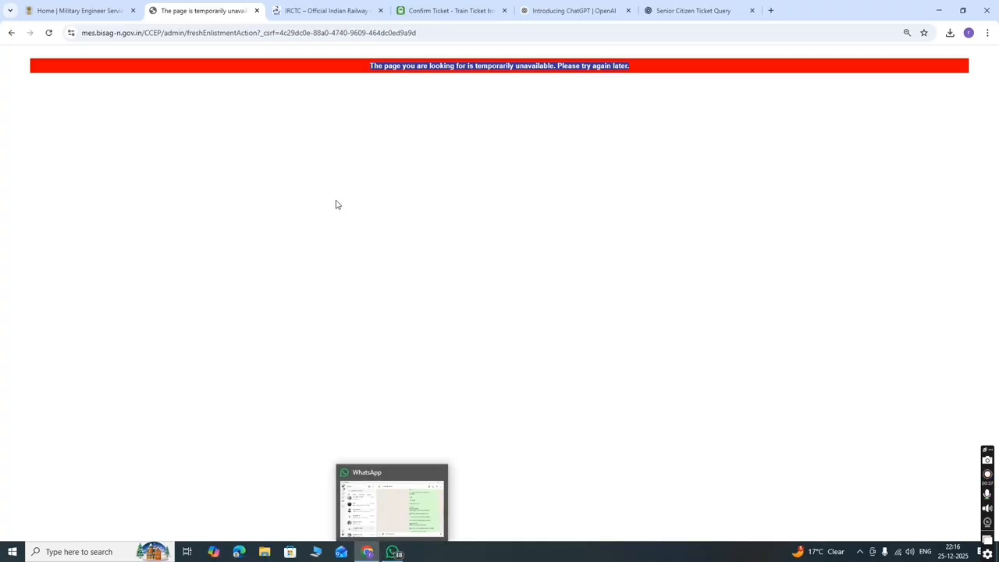
pyautogui.click(72, 10)
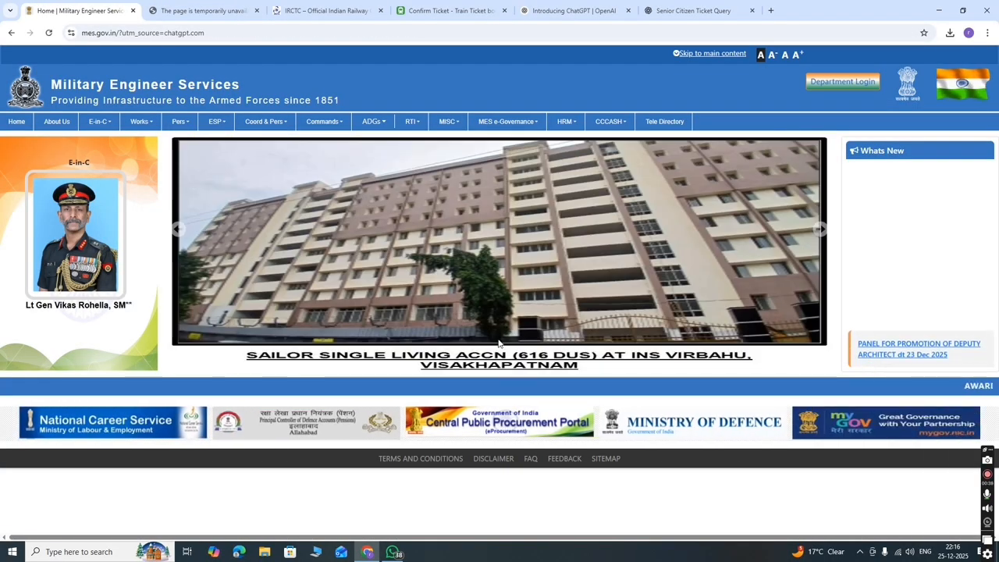